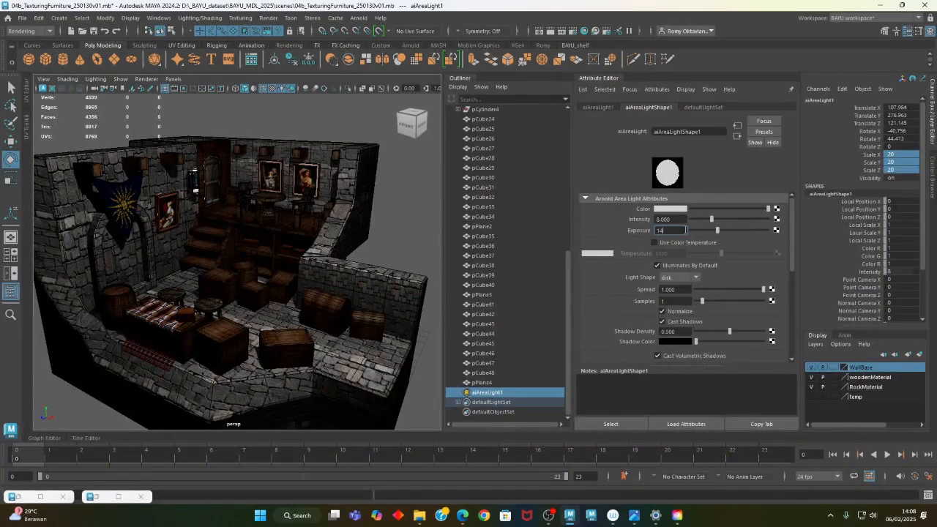
Set the area light's exposure to 14.5
type("4.5")
key("Return")
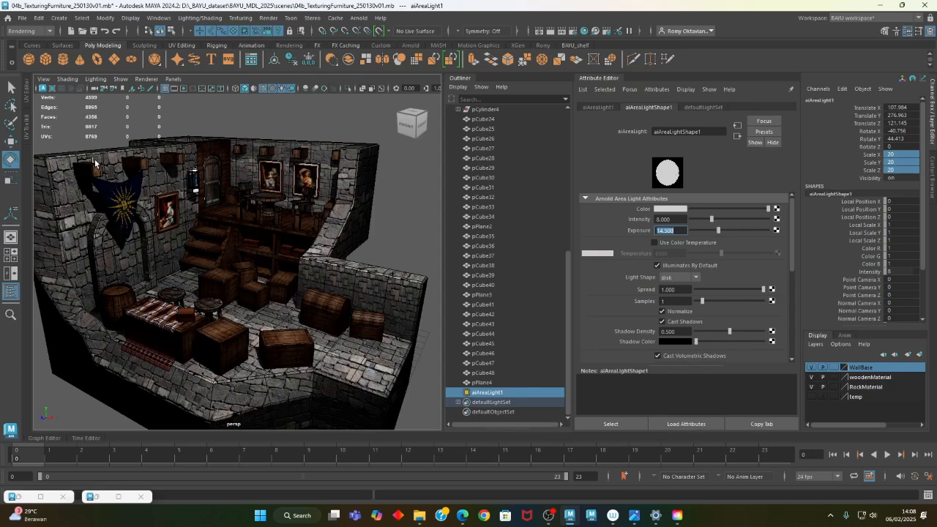
left_click_drag(234, 208, 399, 208, "alt")
Assign the existing aiStandardSurface_wooden2 material to the arched door frame at the top of the stairs
left_click(233, 171)
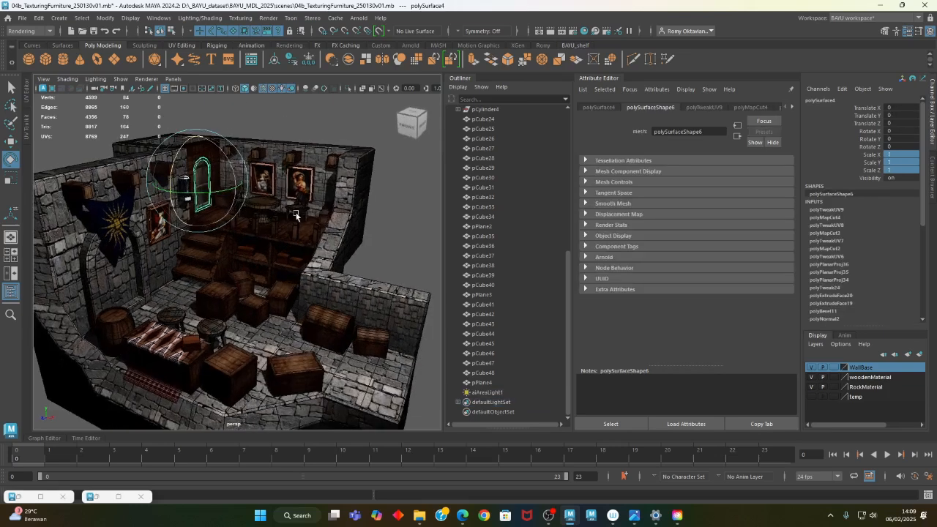
right_click(411, 189)
mouse_move(429, 459)
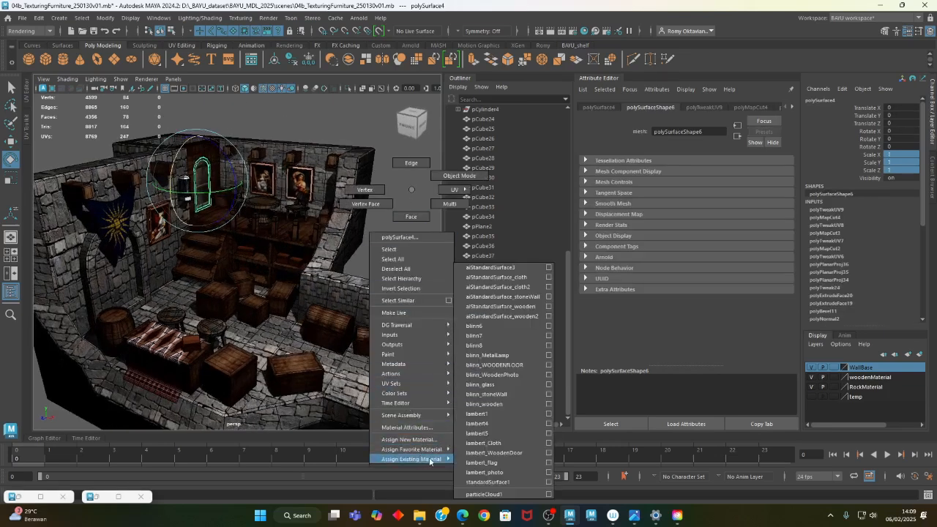
left_click(534, 317)
left_click(370, 267)
left_click_drag(370, 267, 312, 275, "alt")
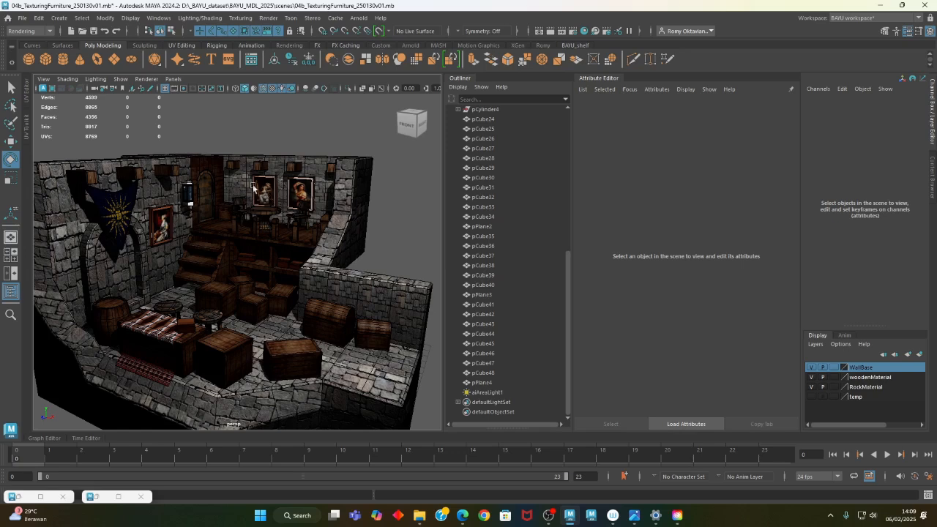
left_click_drag(293, 291, 298, 310, "alt")
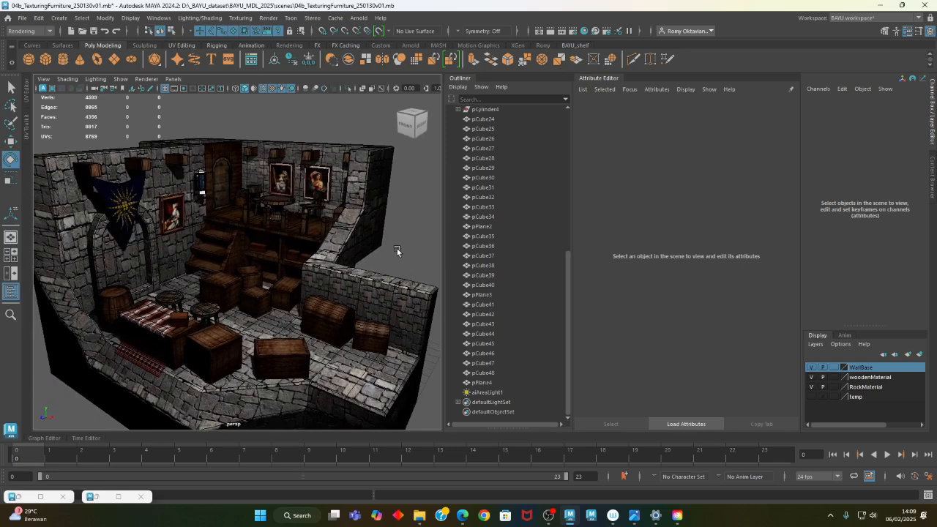
Hide the Attribute Editor to enlarge the viewport and add an Arnold skydome light to the scene
double_click(612, 77)
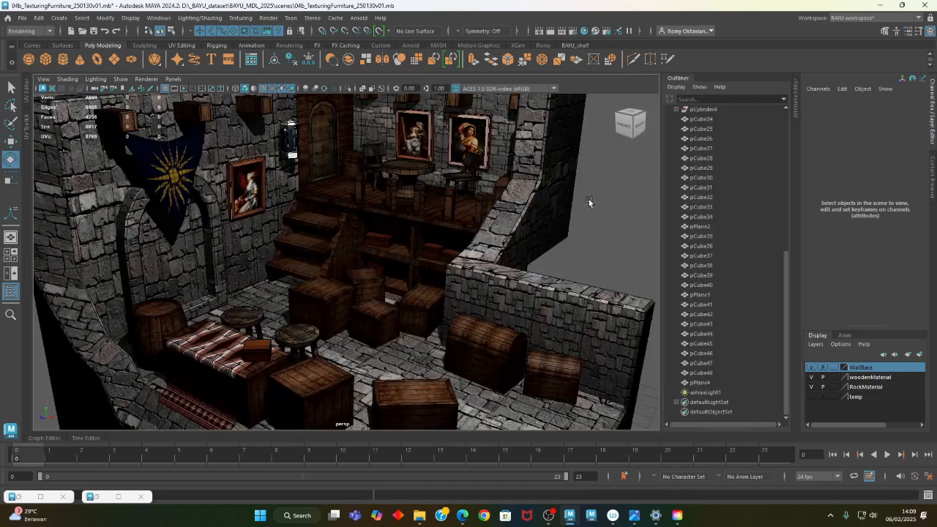
left_click(359, 18)
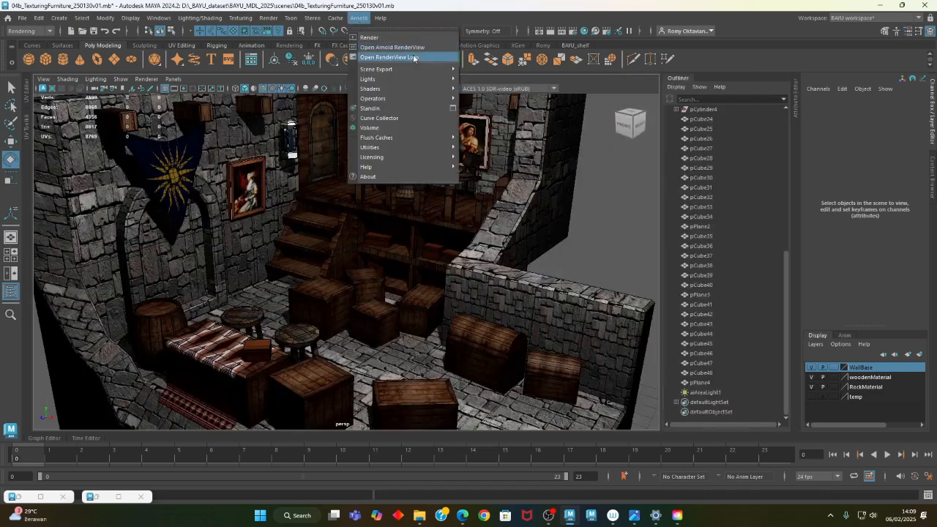
mouse_move(420, 77)
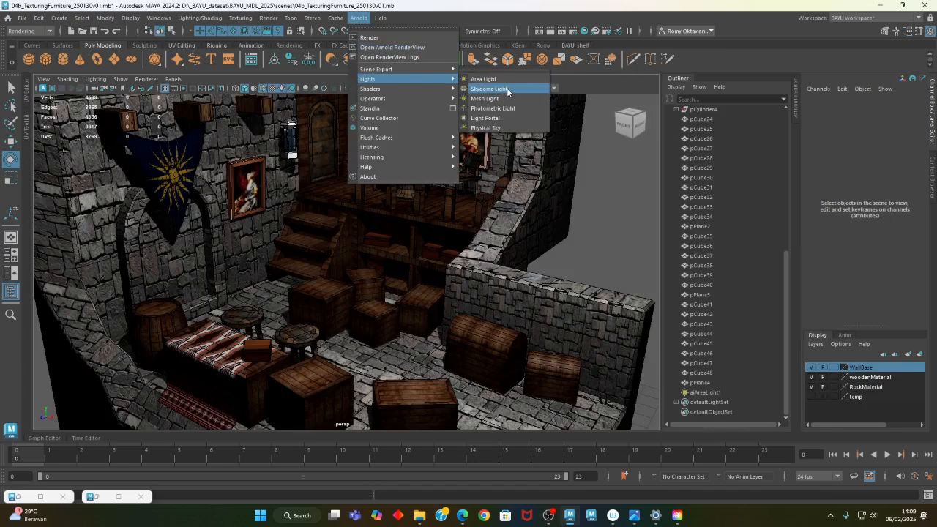
left_click(507, 88)
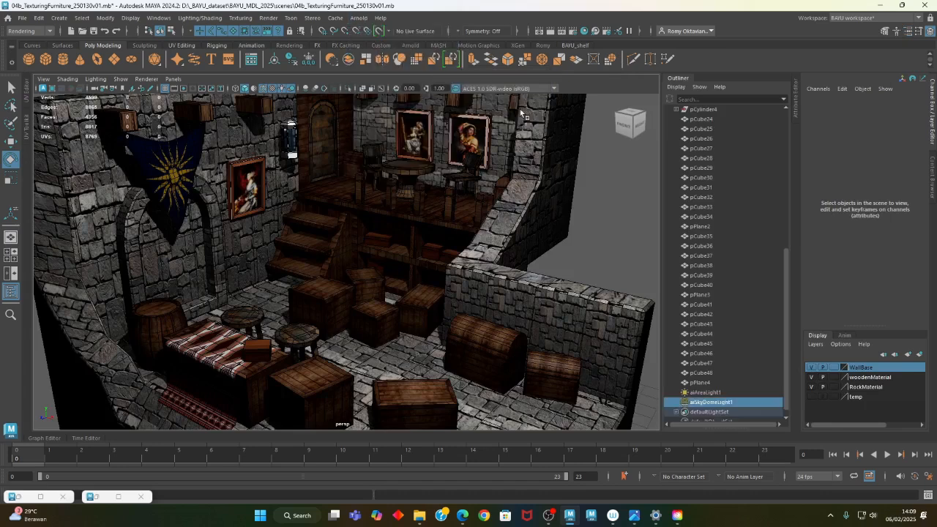
scroll(590, 287, "down", 5)
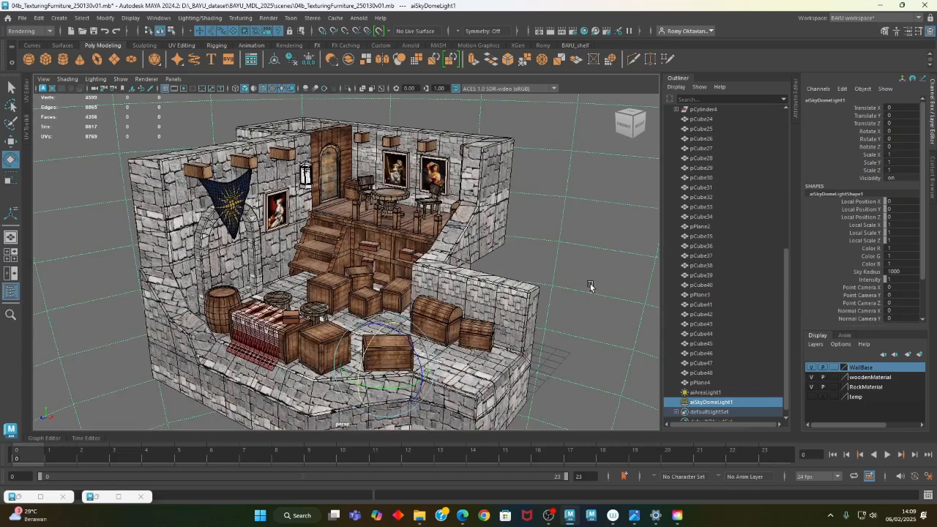
Try an intensity of 0.2 on the skydome light and settle on 0.1
double_click(904, 279)
type("0.2")
key("Return")
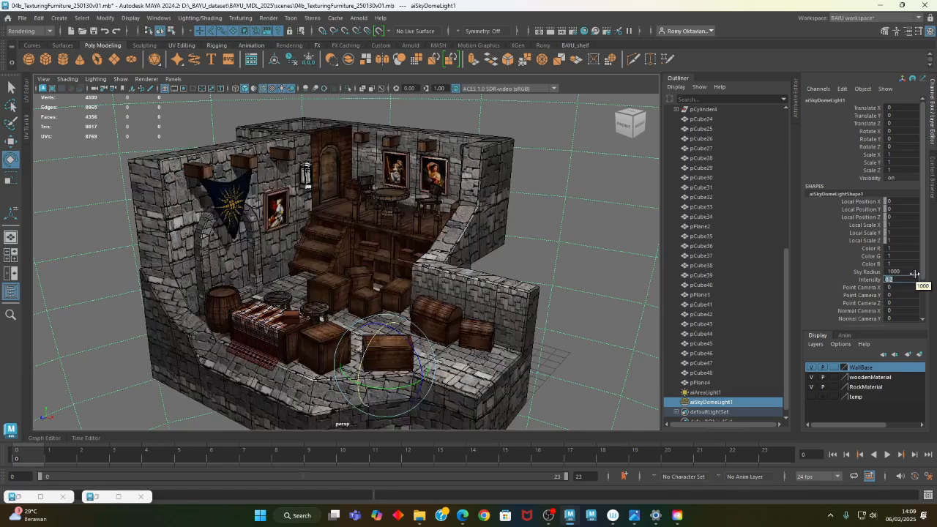
type("0.1")
key("Return")
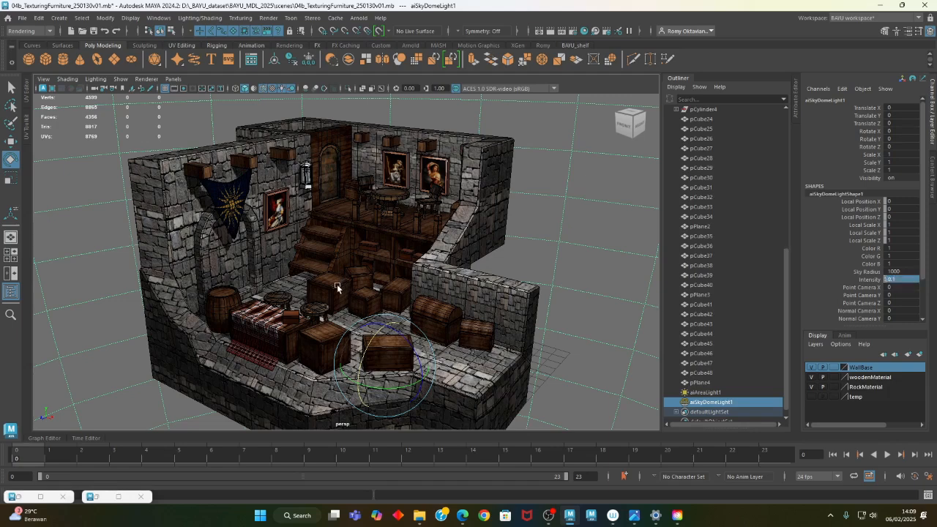
scroll(337, 288, "up", 5)
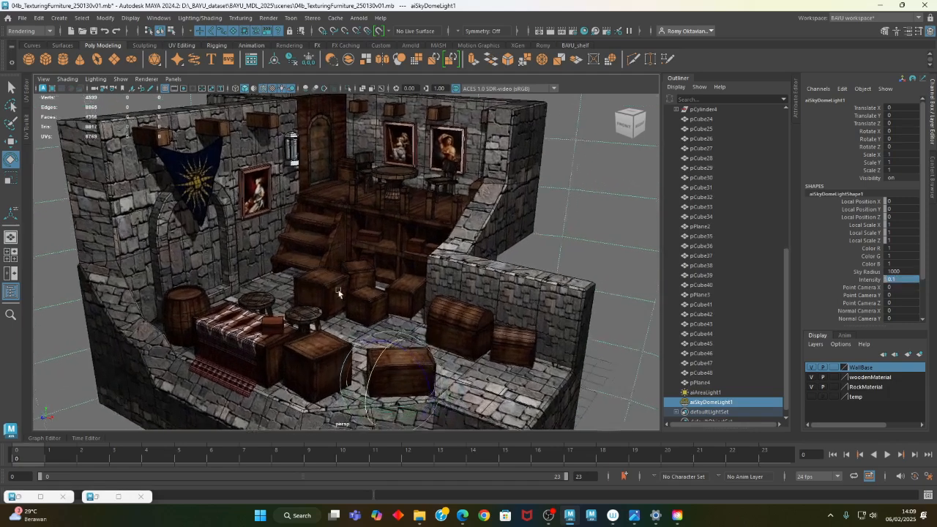
scroll(375, 277, "up", 4)
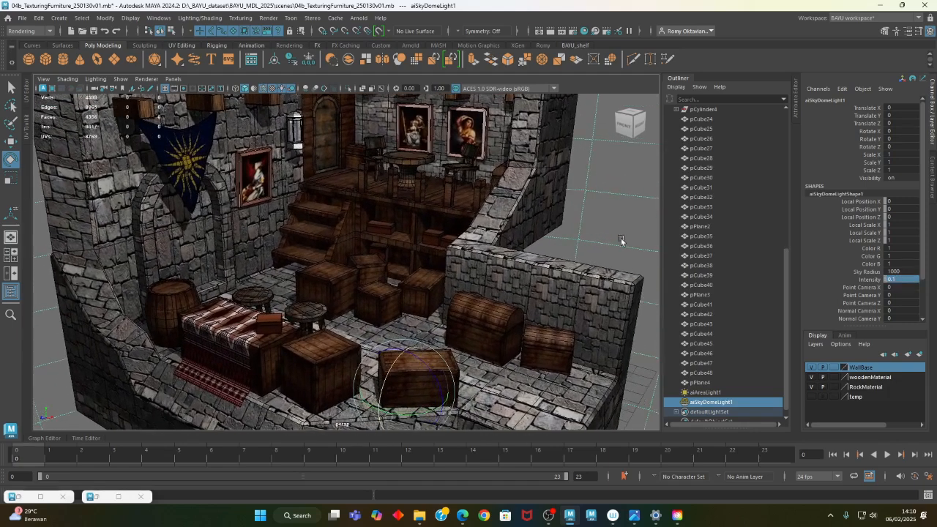
Rename the area light's shape node to aiAreaLightShape_KEY in the Attribute Editor
left_click(795, 103)
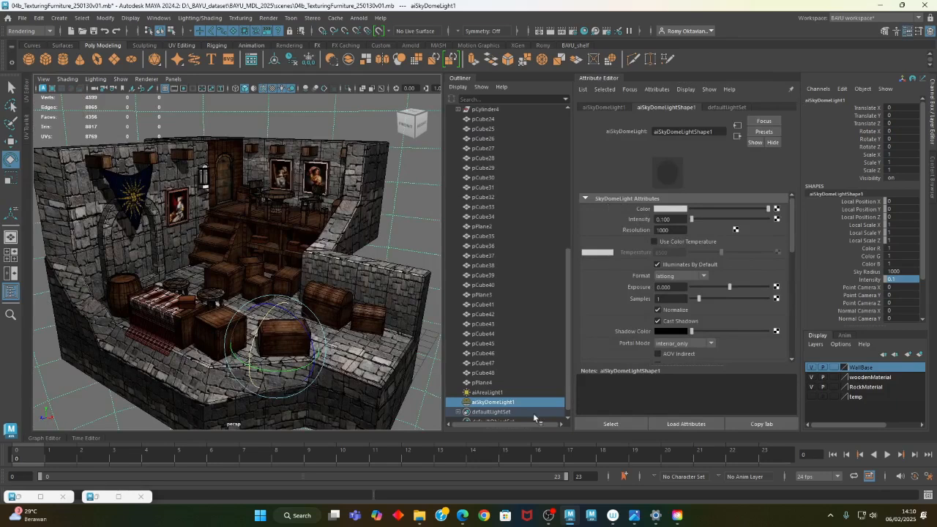
left_click(487, 392)
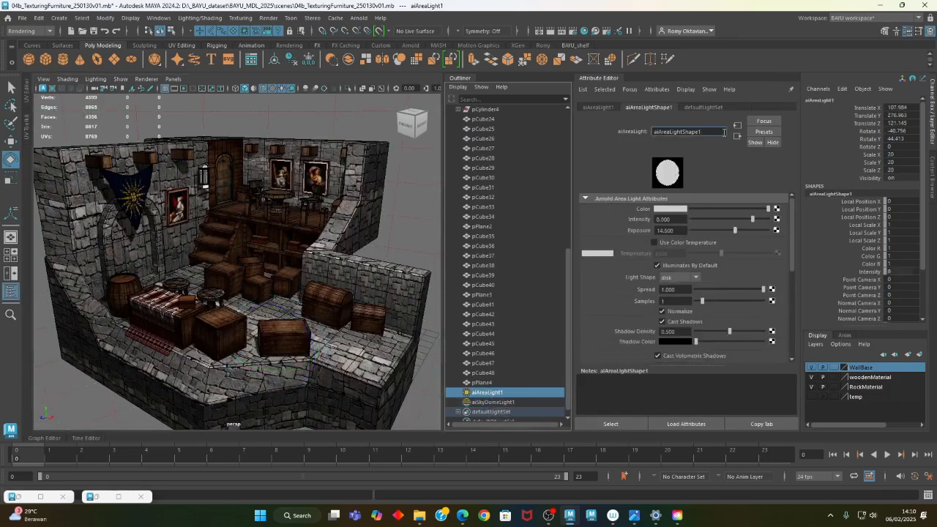
key("BackSpace")
type("_KEY")
key("Return")
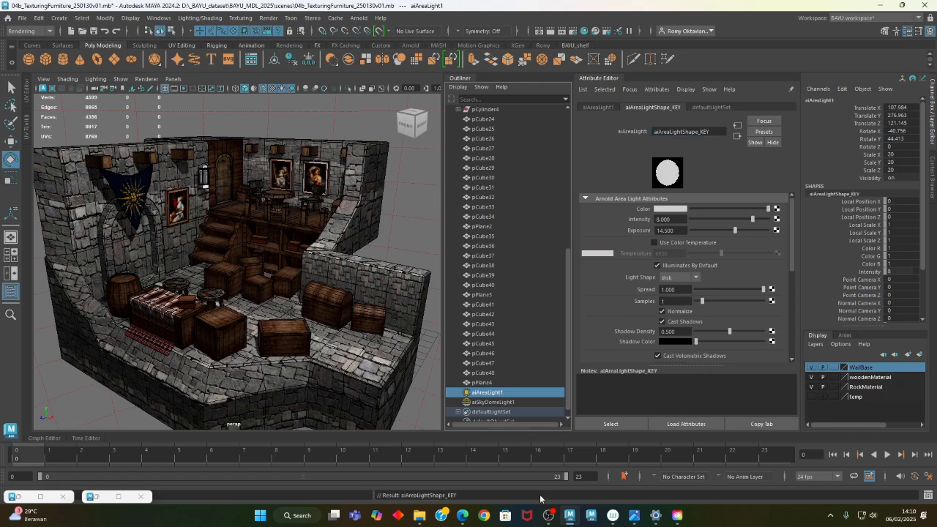
Rename the skydome light's transform node to aiSkyDomeLight_embient
left_click(510, 402)
left_click(718, 130)
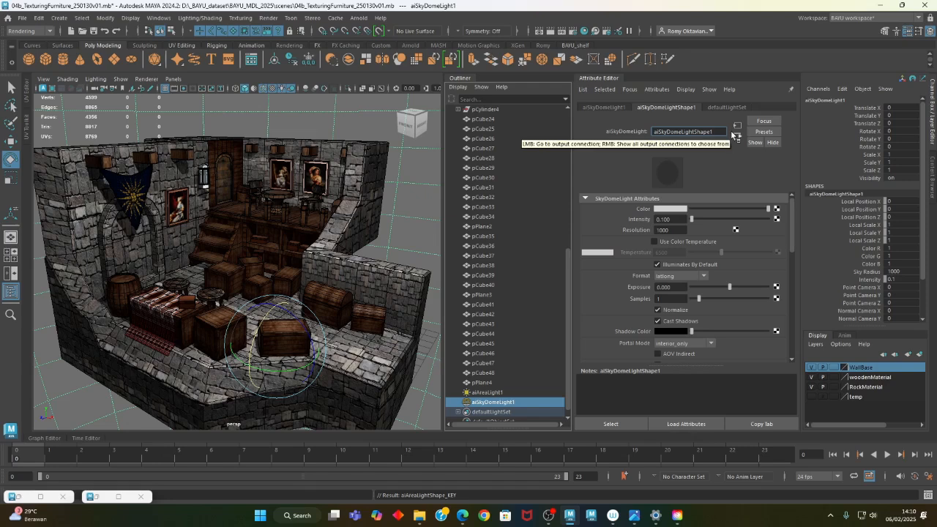
left_click(616, 109)
left_click(704, 132)
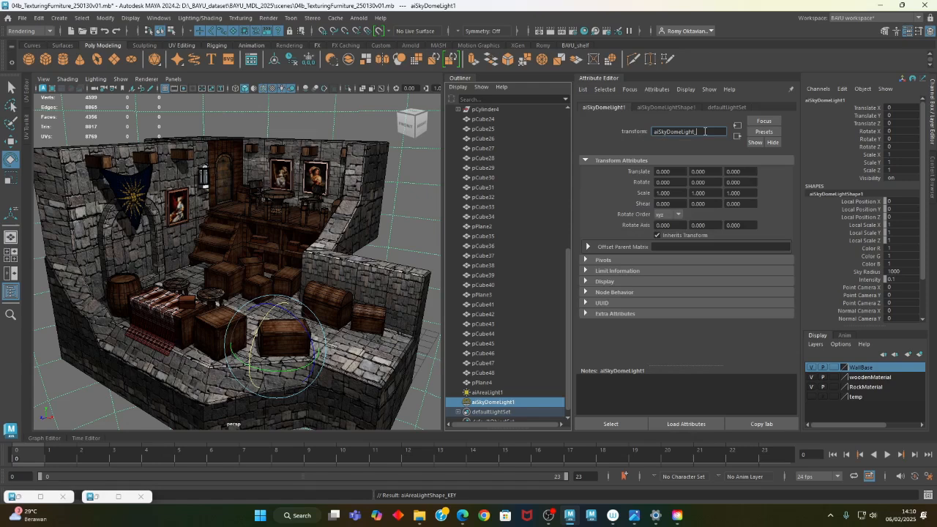
type("_env")
key("Return")
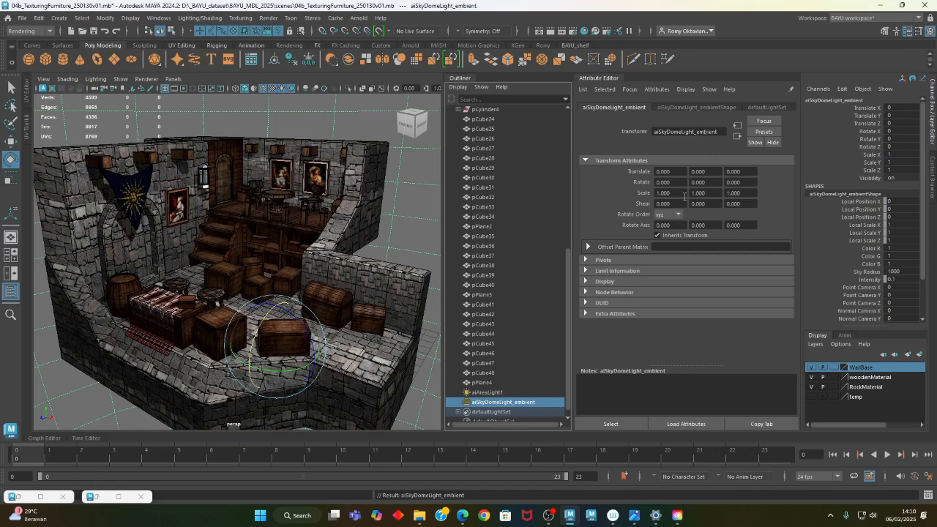
Rename the area light's transform node to aiAreaLight_KEY
left_click(479, 393)
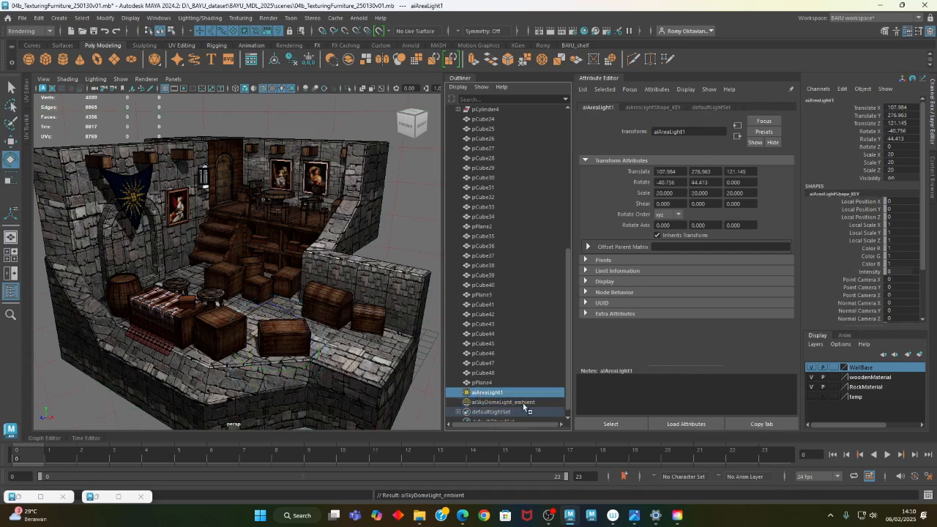
left_click(695, 132)
type("_KEY")
key("Return")
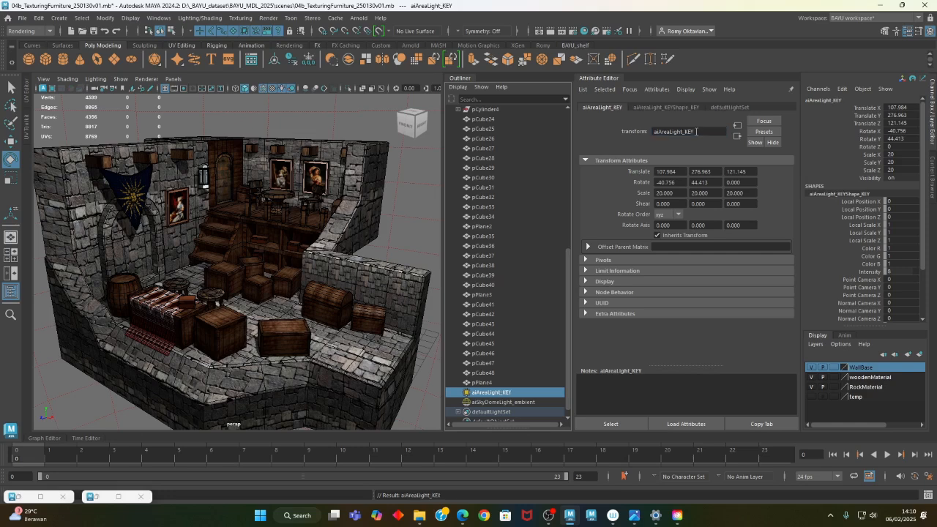
Remove the duplicate _KEY suffix from the key light's shape node, naming it aiAreaLight_KEYShape
left_click(510, 402)
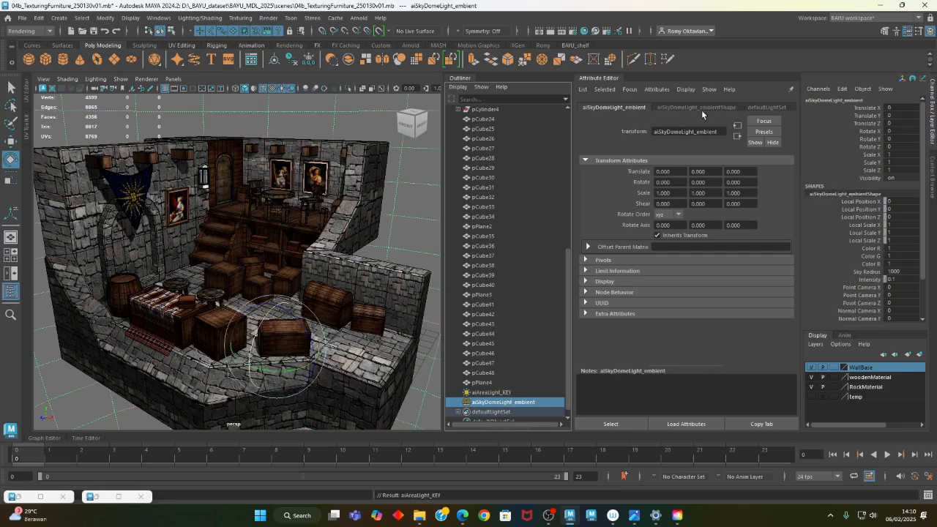
left_click(495, 393)
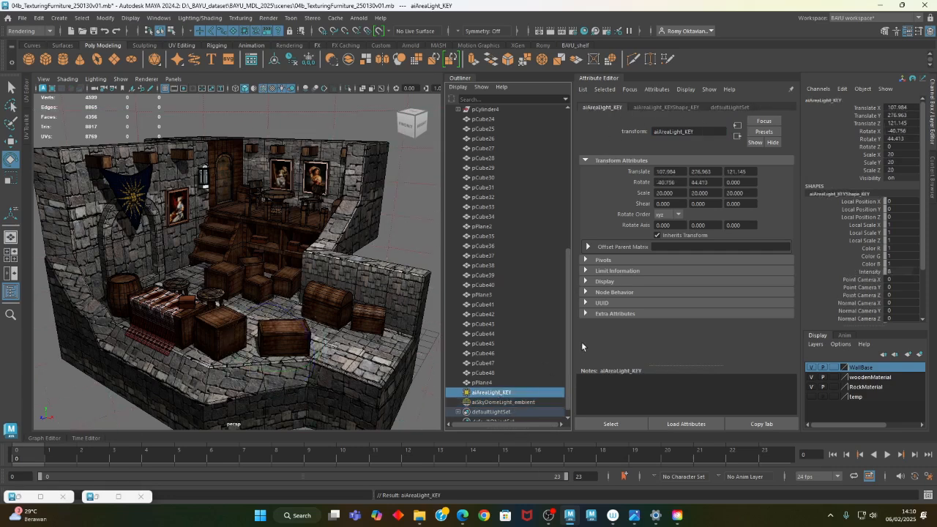
left_click(685, 107)
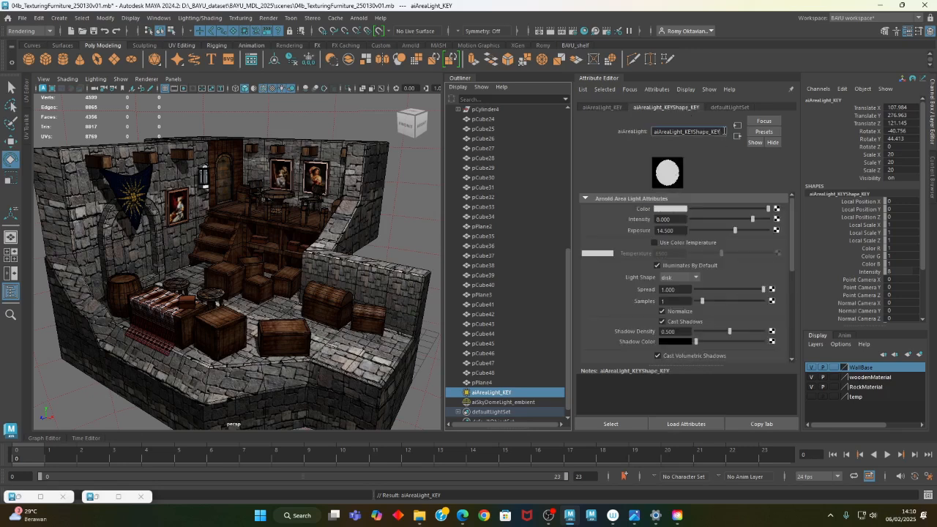
key("BackSpace")
key("BackSpace")
key("BackSpace")
key("BackSpace")
key("Return")
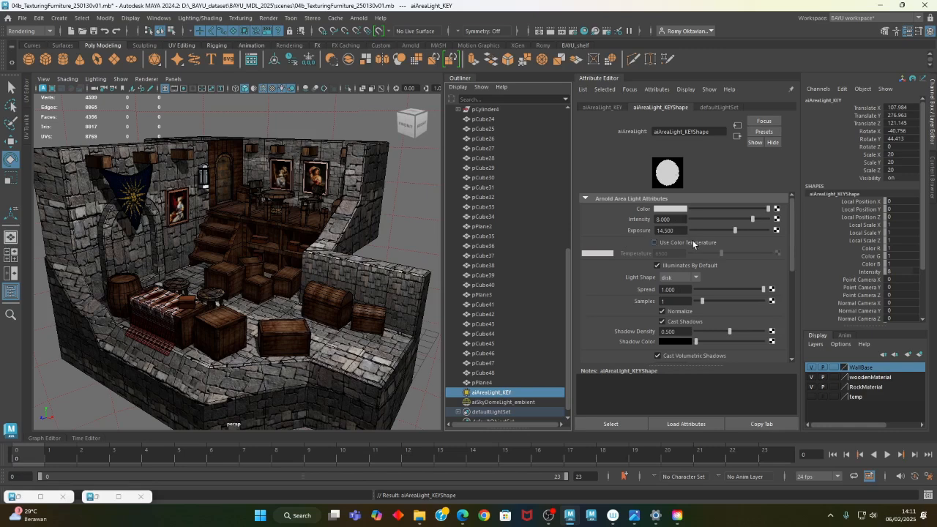
Try the color temperature option on the key area light, consulting Kelvin lighting charts in the browser's image results for reference
left_click(666, 248)
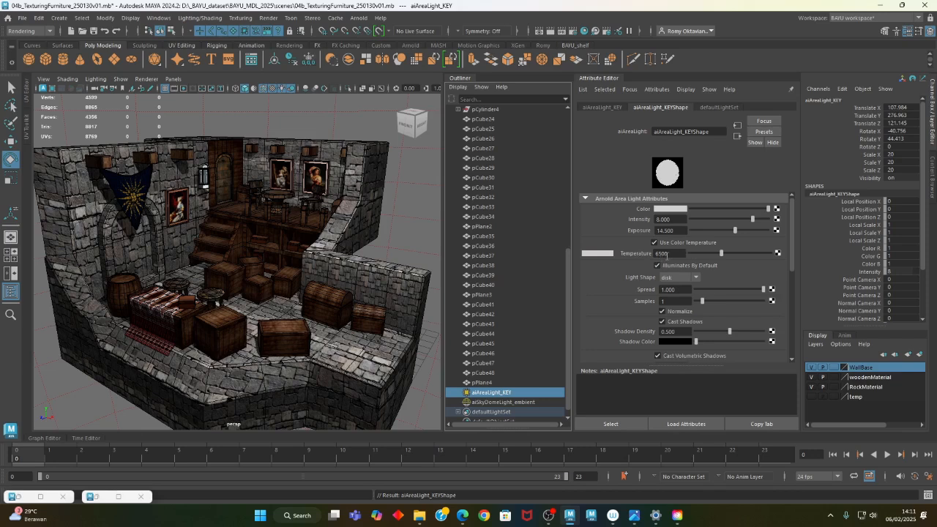
left_click(483, 515)
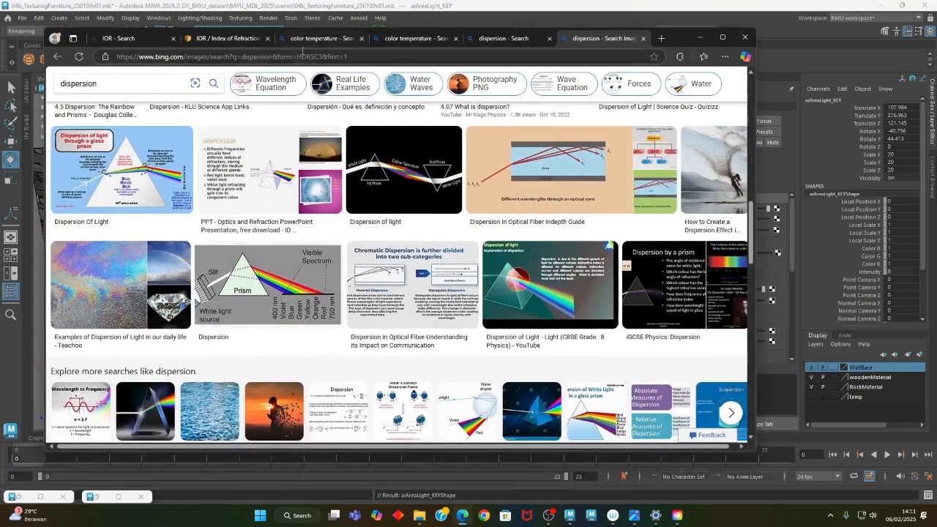
left_click(332, 41)
left_click(392, 42)
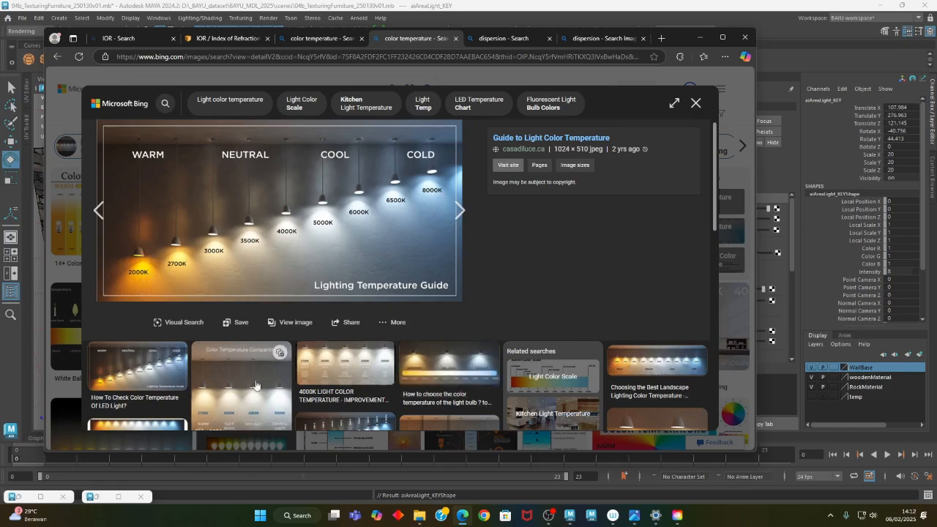
left_click(674, 377)
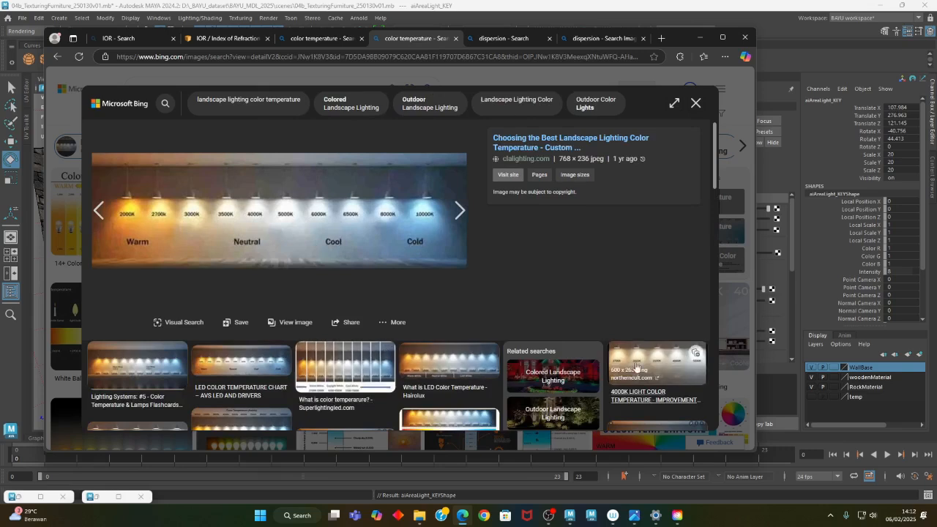
left_click(664, 367)
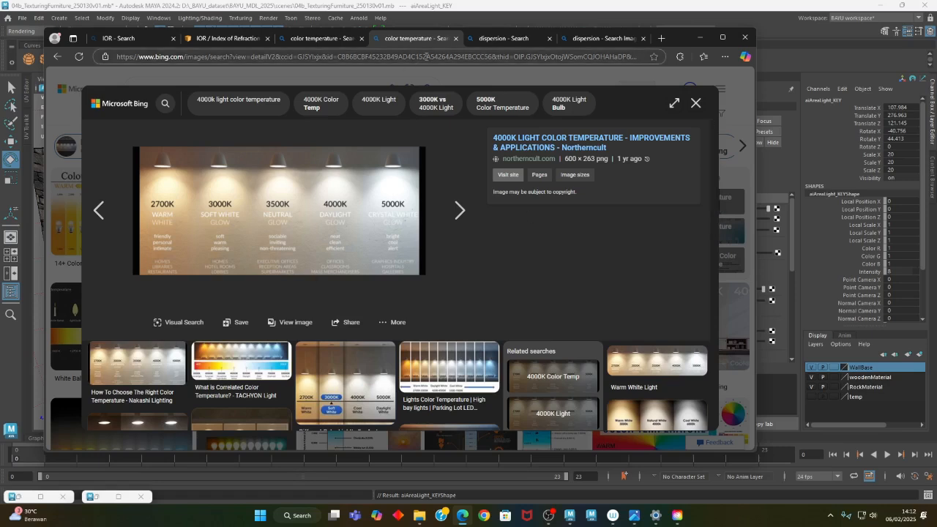
left_click(702, 38)
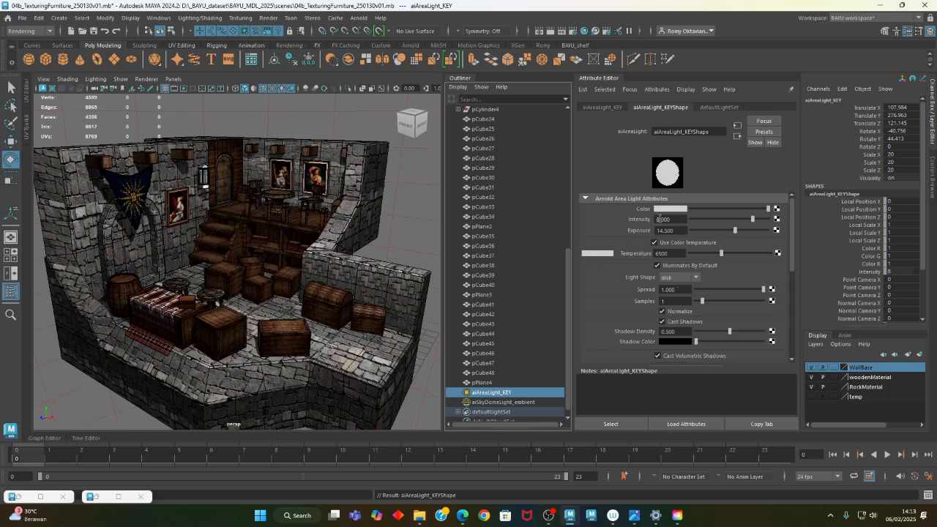
left_click(665, 243)
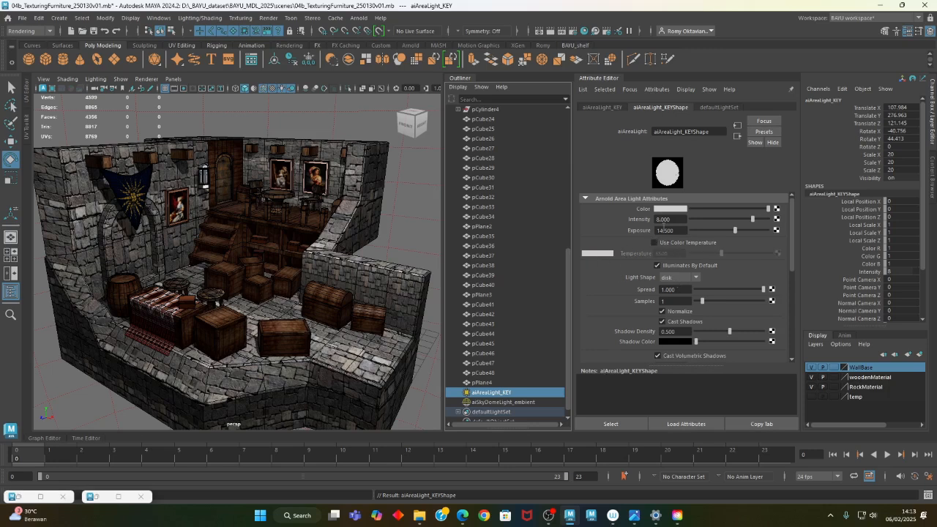
Tint the key area light a warm yellow with a hue of about 46 and a saturation of about 0.39
left_click(662, 210)
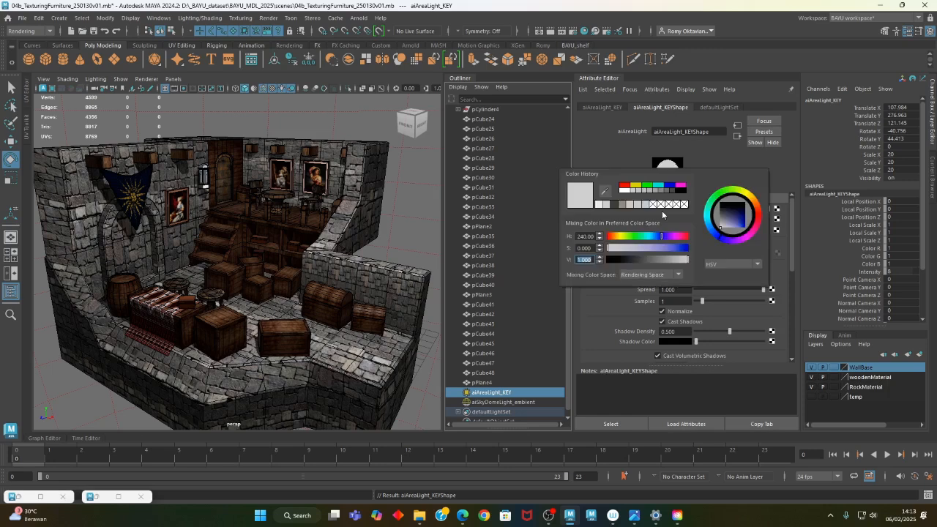
left_click_drag(608, 237, 639, 248)
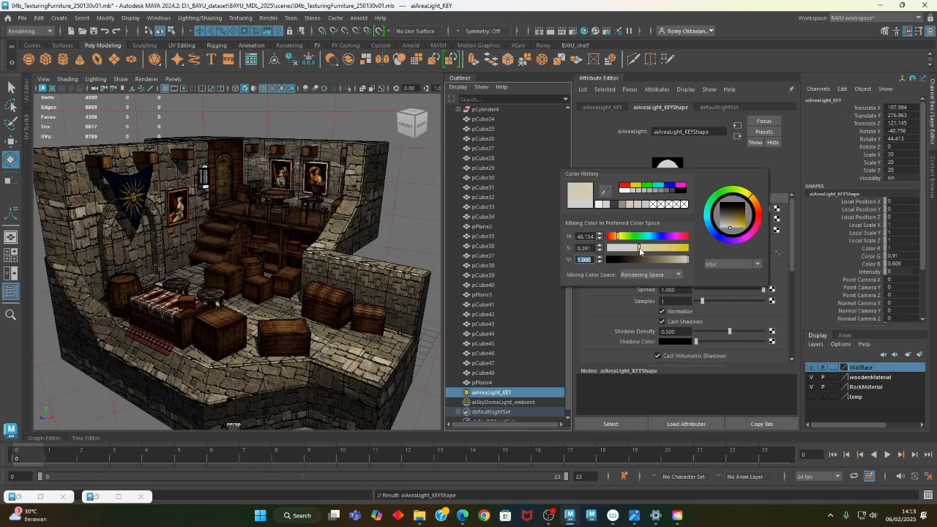
Shift the key area light's color to a warmer orange tint with a hue of about 32
left_click(616, 238)
left_click(616, 239)
left_click(617, 238)
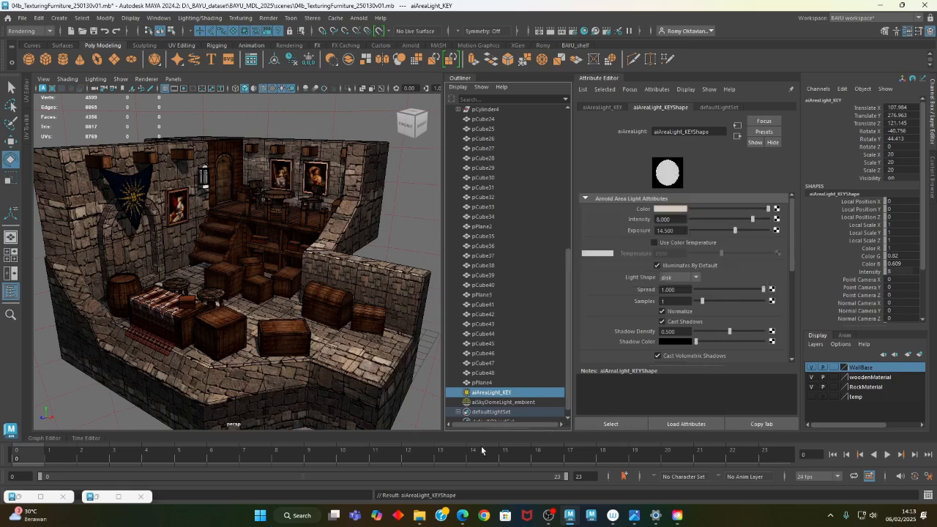
Tint the ambient skydome light pale blue, with RGB values of about 0.712, 0.845 and 1
left_click(524, 403)
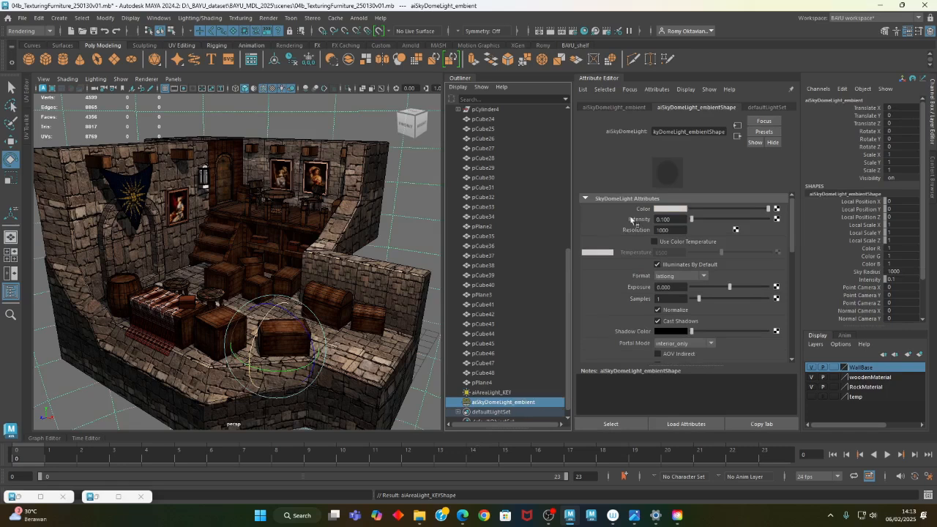
left_click(668, 210)
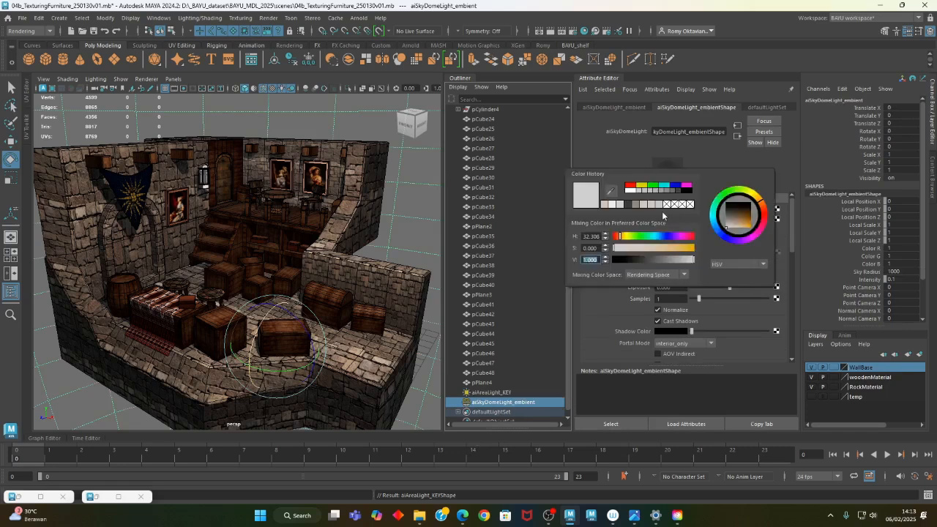
mouse_move(647, 236)
left_mouse_down()
mouse_move(661, 237)
mouse_move(625, 248)
mouse_move(651, 248)
mouse_move(636, 246)
left_mouse_up()
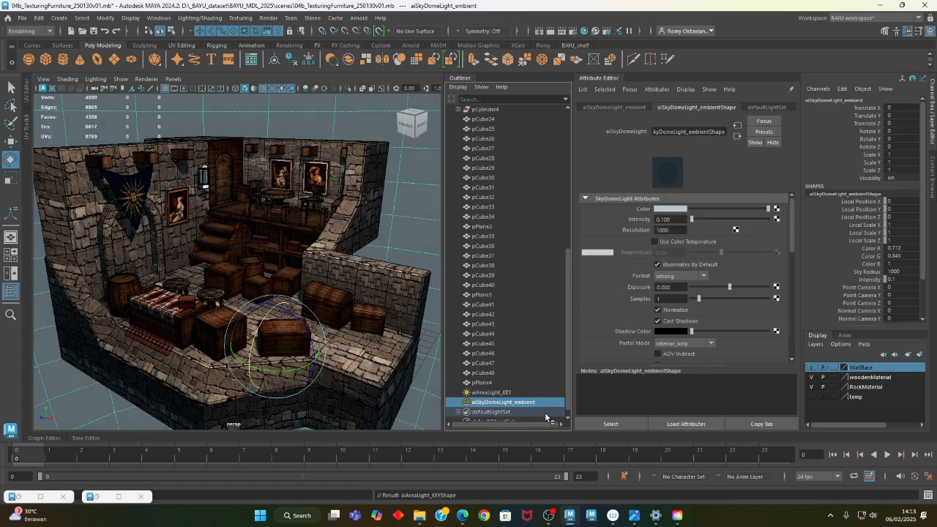
Set the key area light's intensity to 7
left_click(490, 392)
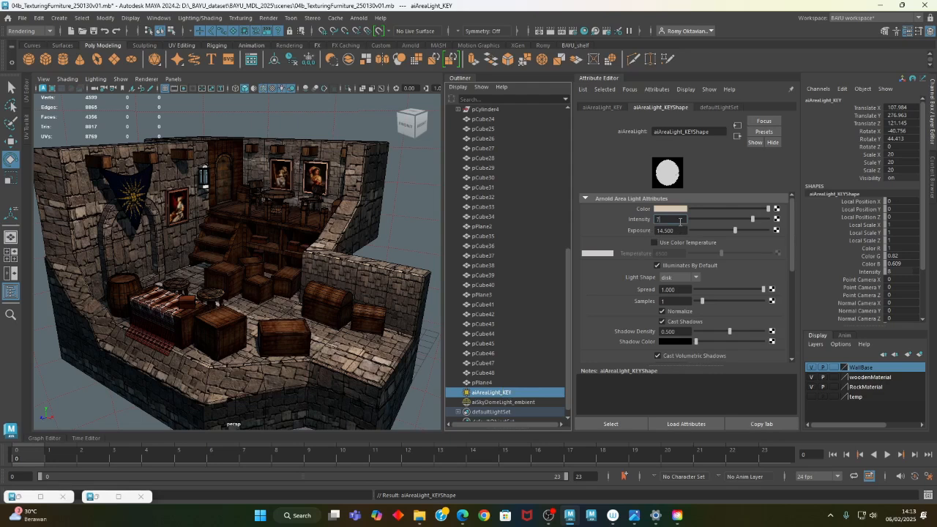
left_click(679, 221)
type("7")
key("Return")
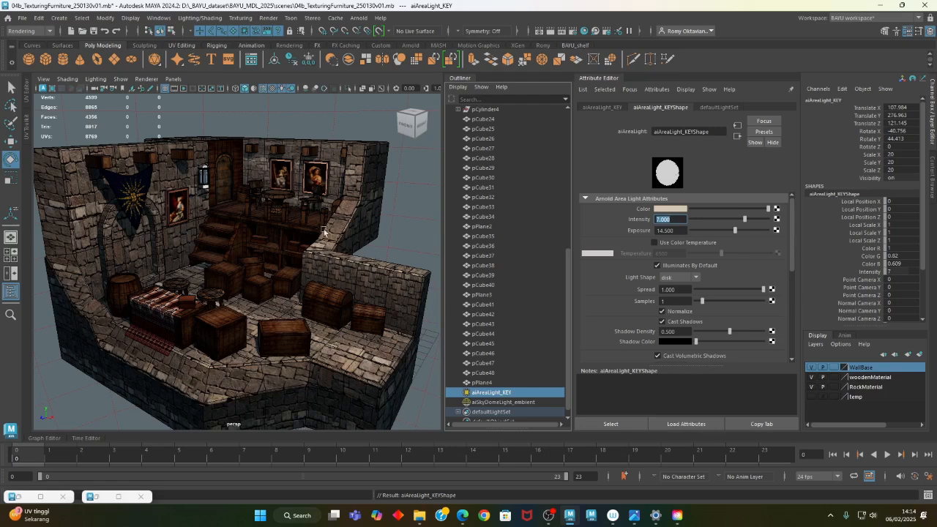
Reframe the perspective camera closer on the furniture inside the room for the render
left_click_drag(160, 310, 239, 300, "alt")
right_click_drag(226, 280, 291, 259, "alt")
middle_click_drag(291, 259, 272, 276, "alt")
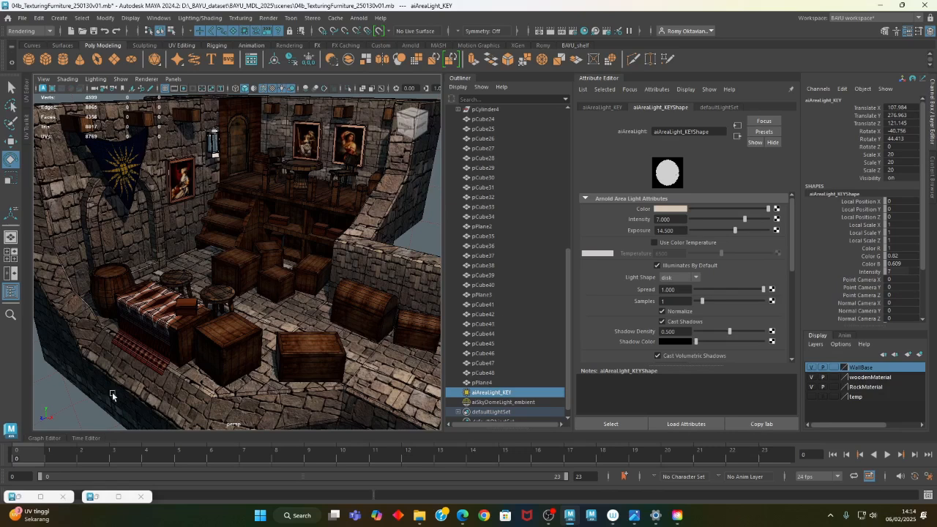
Compare the previous Arnold render with the sampling values in the render settings, keeping both windows minimized when done
left_click(96, 499)
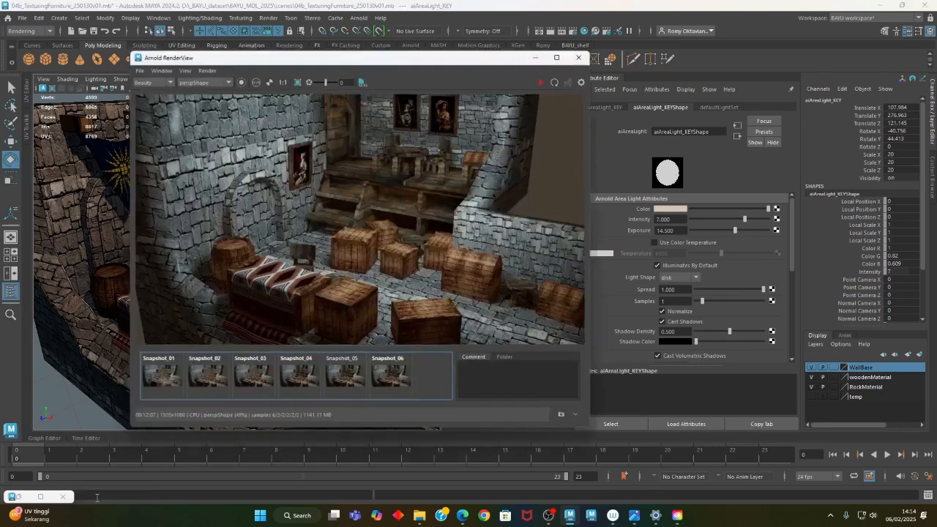
left_click_drag(357, 50, 296, 83)
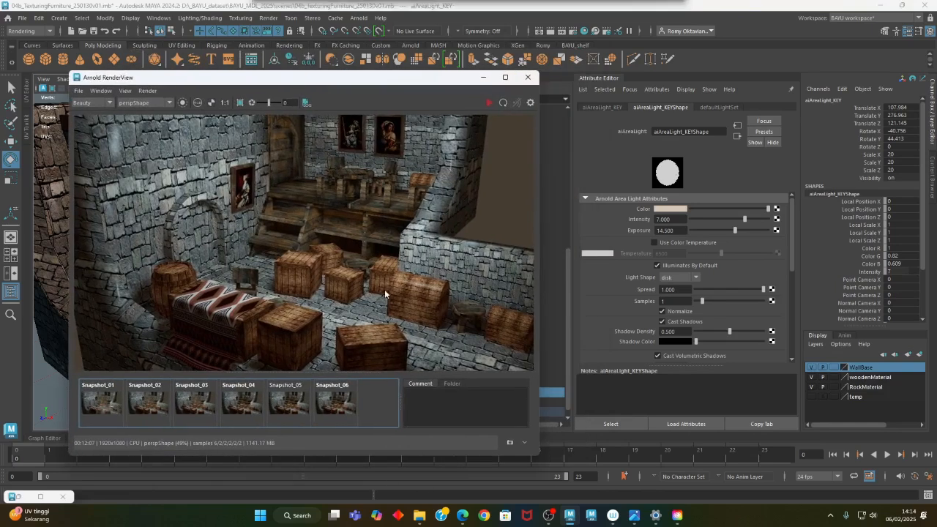
left_click_drag(541, 310, 588, 309)
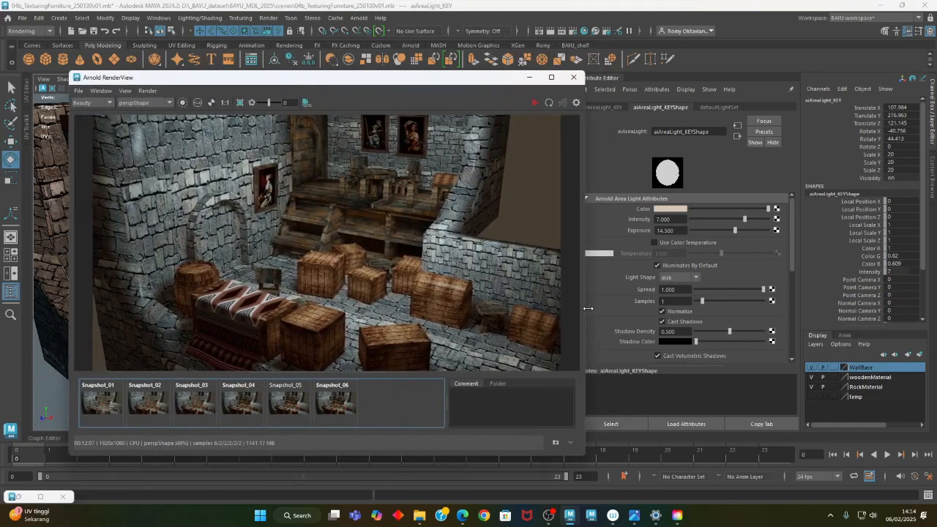
left_click_drag(497, 80, 501, 99)
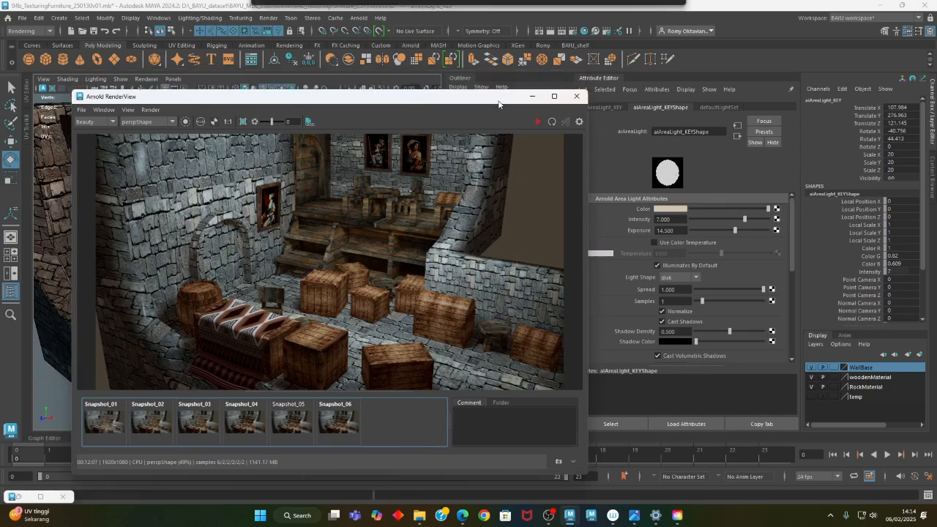
left_click(573, 32)
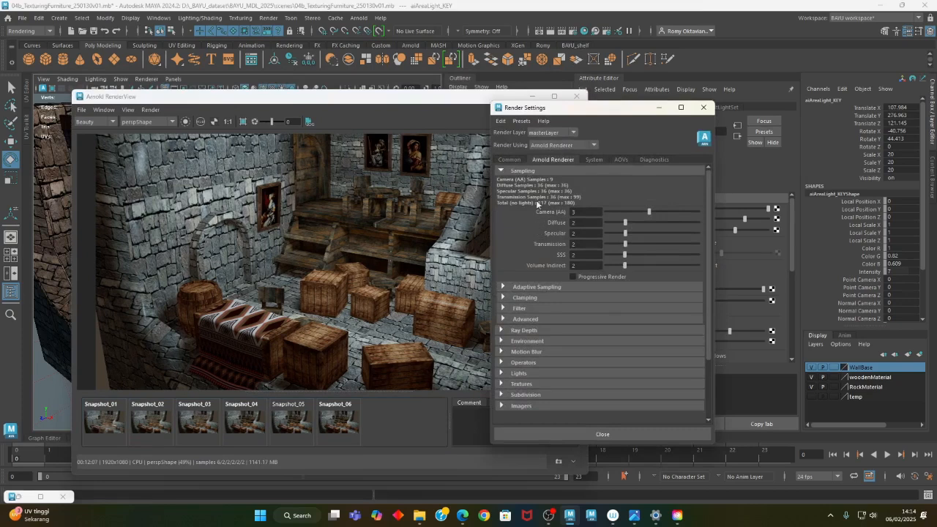
left_click_drag(574, 111, 723, 114)
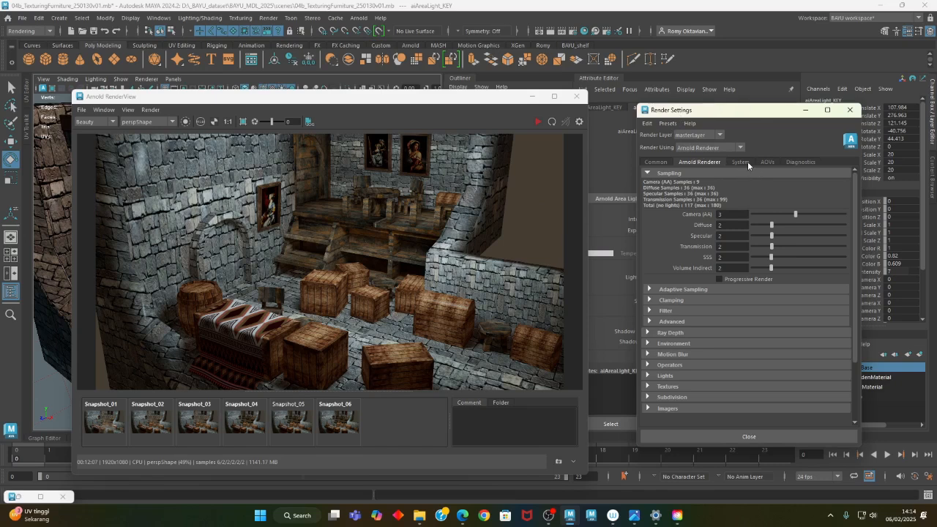
left_click_drag(807, 109, 805, 110)
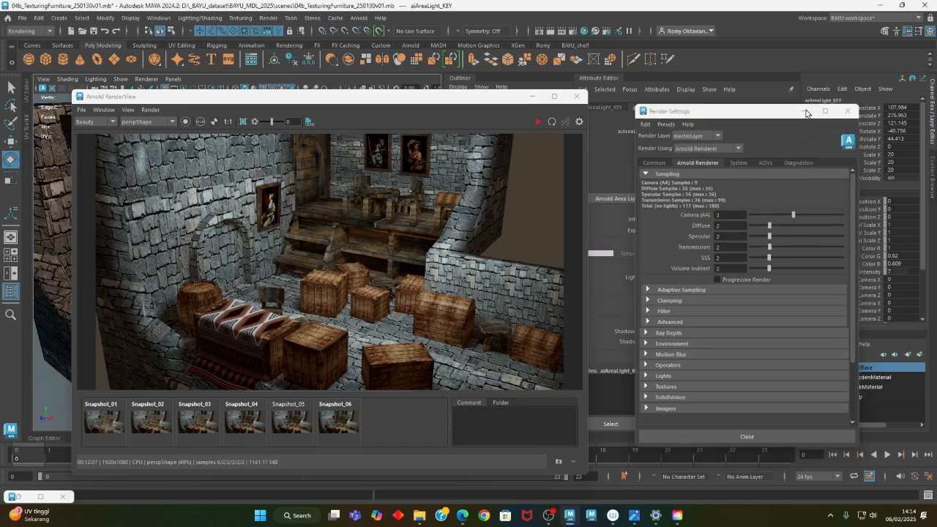
left_click(805, 112)
left_click(533, 96)
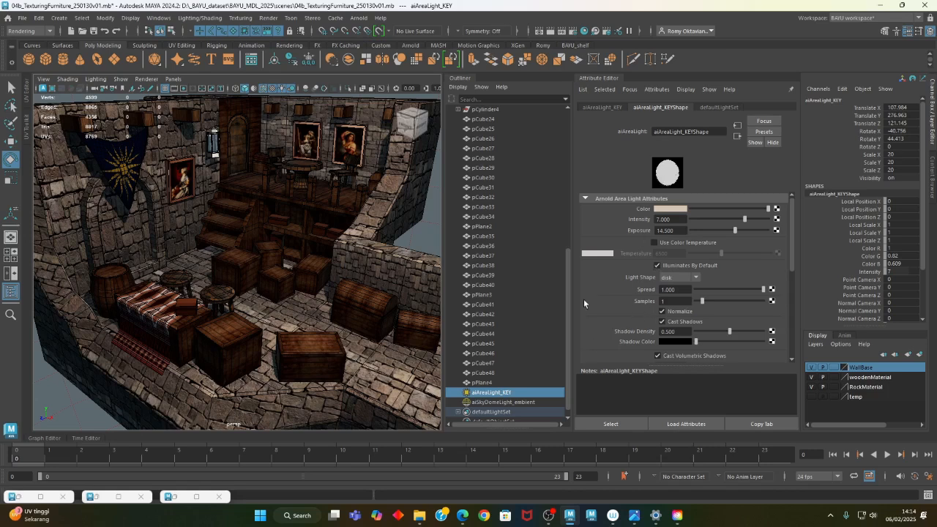
Set the samples to 8 on both the key area light and the ambient skydome light
left_click(674, 300)
type("8")
key("Return")
left_click(513, 403)
left_click(682, 300)
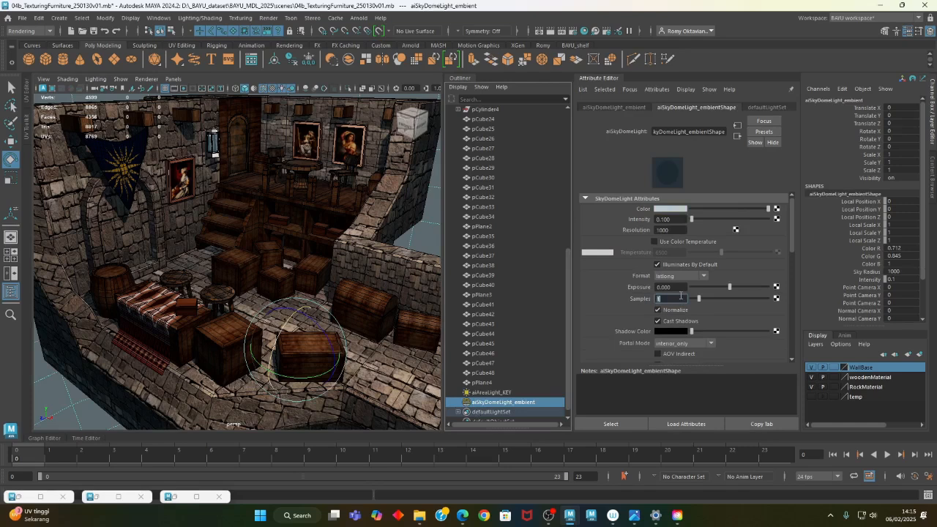
type("8")
key("Return")
Restore the Arnold RenderView, close the Render Settings and Hypershade windows, and render the perspective view
double_click(178, 497)
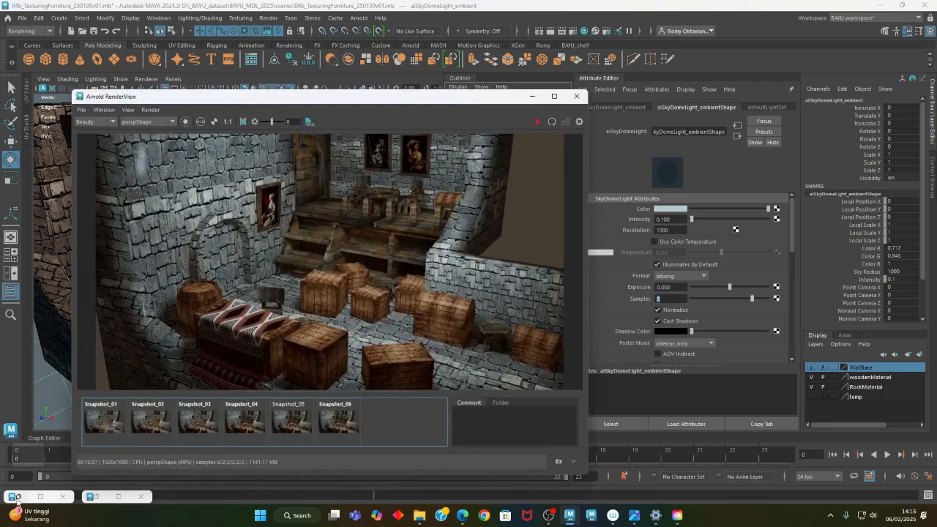
double_click(14, 497)
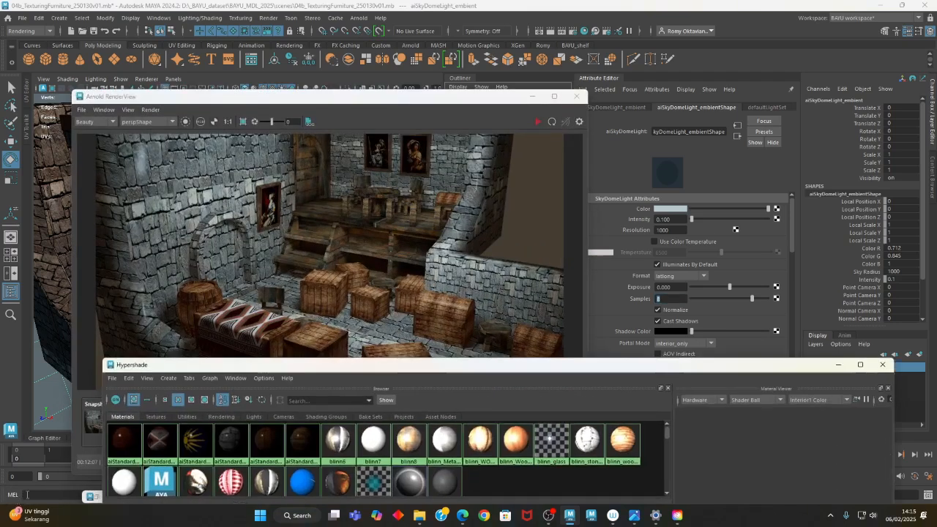
double_click(94, 497)
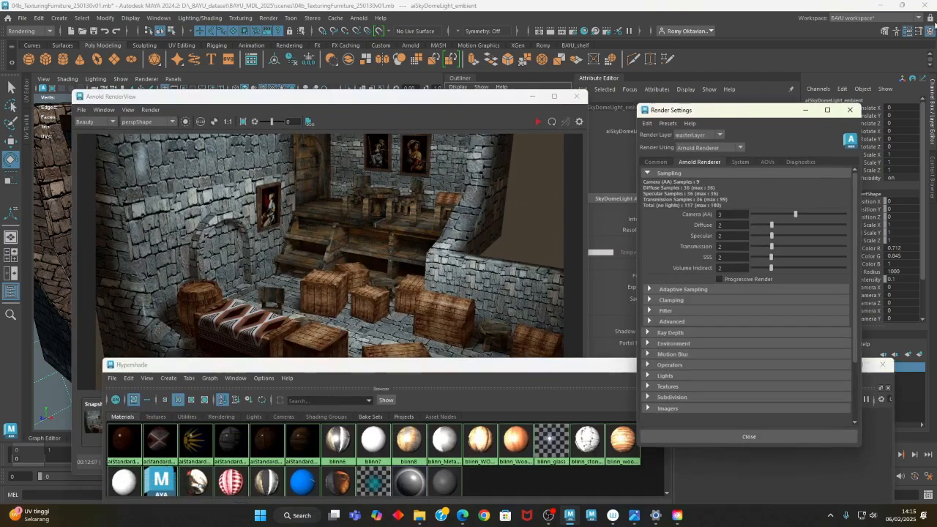
left_click(849, 109)
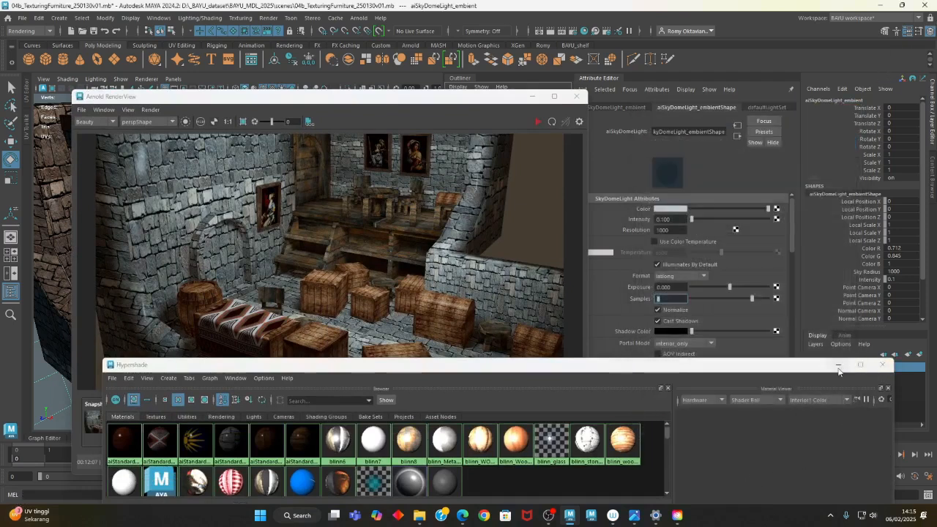
left_click(882, 364)
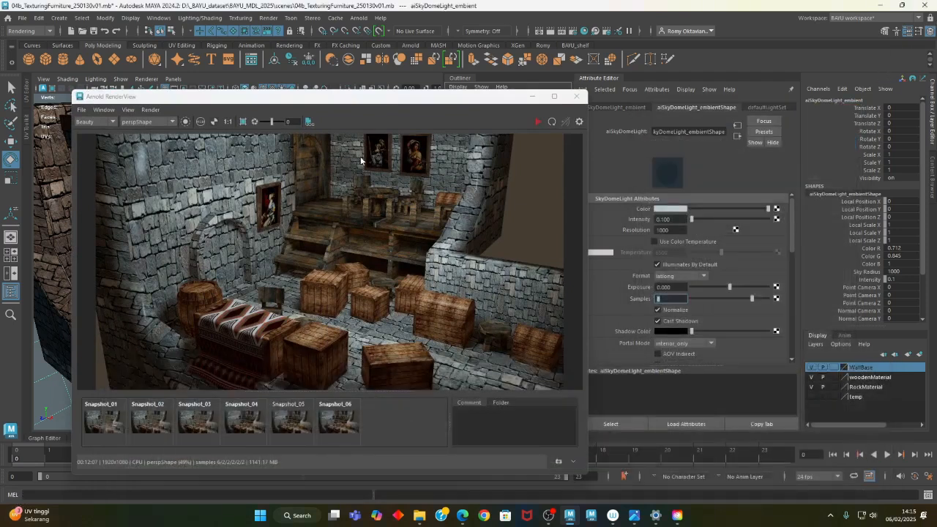
left_click_drag(367, 98, 340, 100)
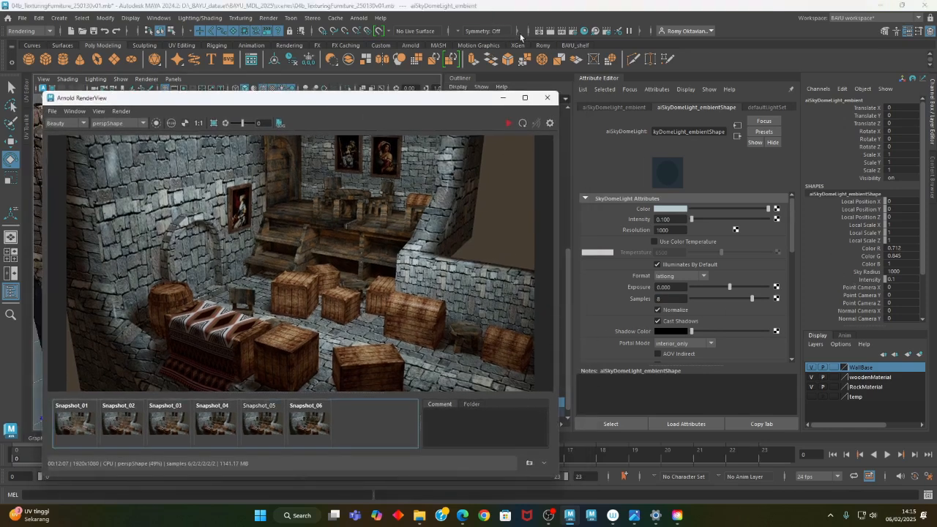
left_click(550, 32)
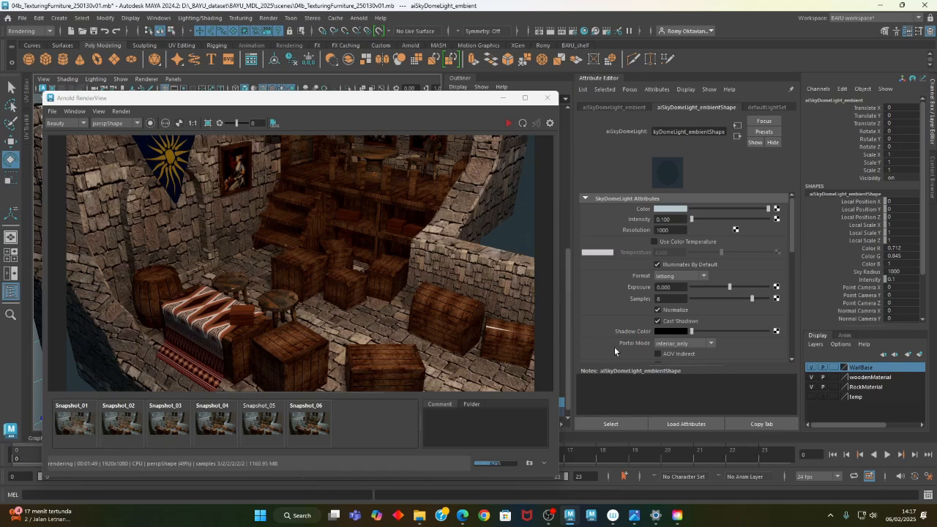
While saving the scene under a new name, rename the existing file 04_ArnoldShader_250206v01.mb to 05_ArnoldShader_250206v01.mb
left_click(22, 18)
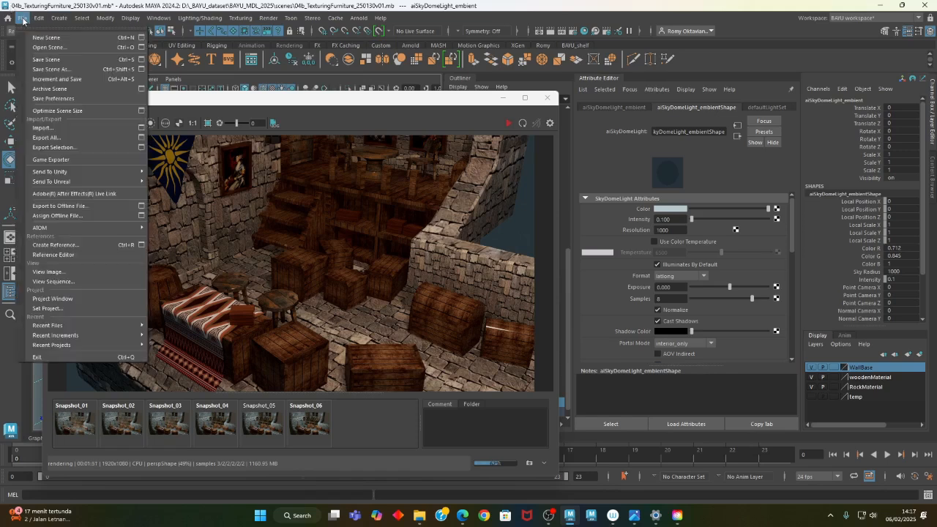
left_click(87, 69)
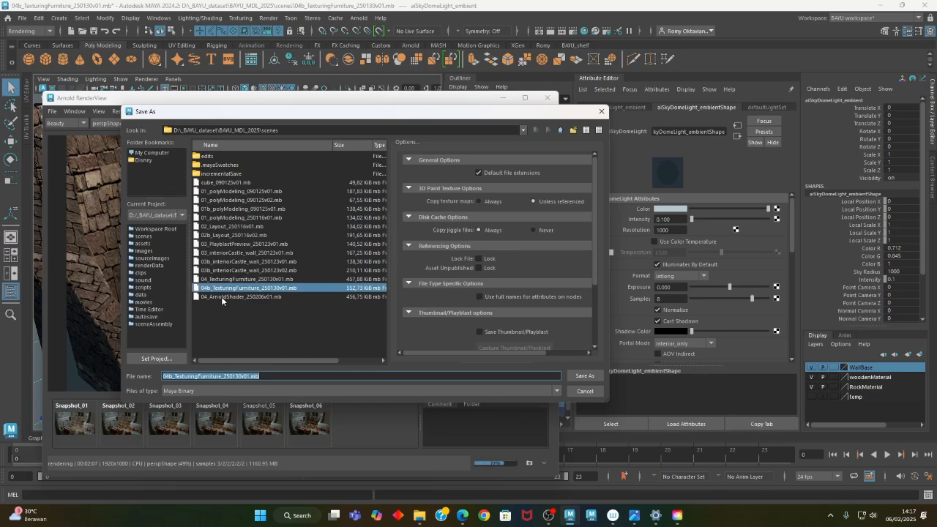
left_click(221, 296)
right_click(212, 296)
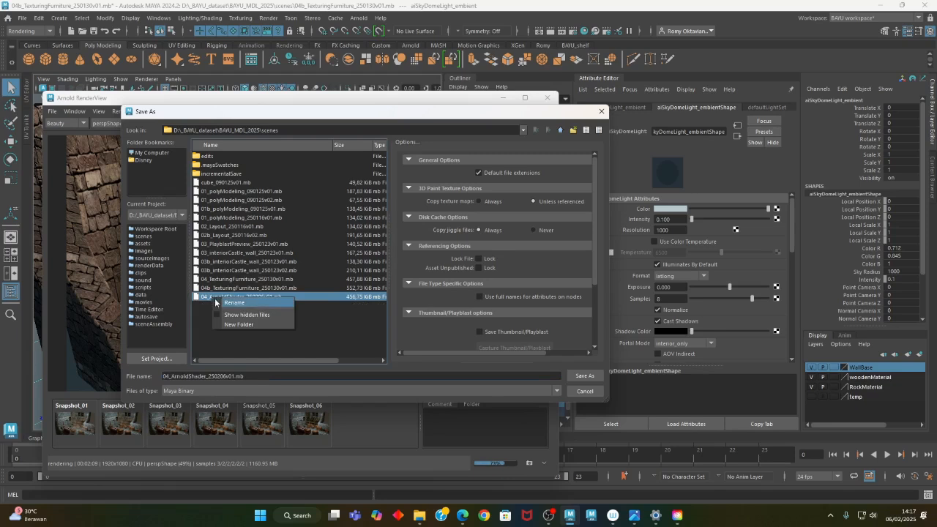
left_click(218, 301)
left_click(224, 302)
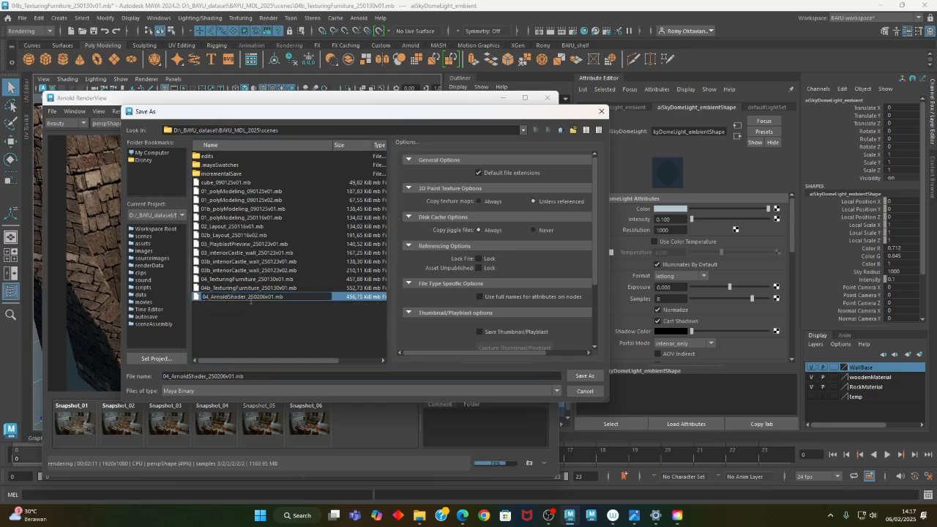
key("BackSpace")
type("5")
key("Return")
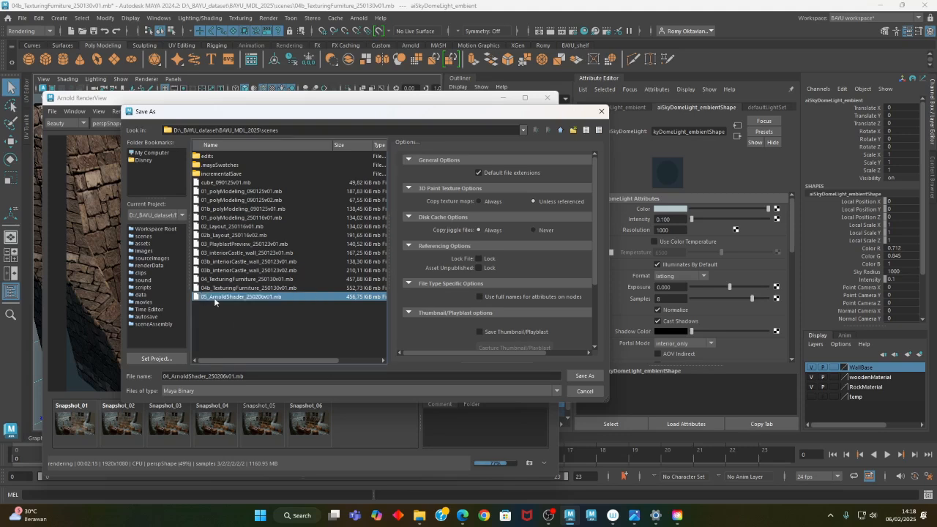
Save the scene as 04b_ArnoldShader_250206v01.mb in the project's scenes folder
left_click(172, 376)
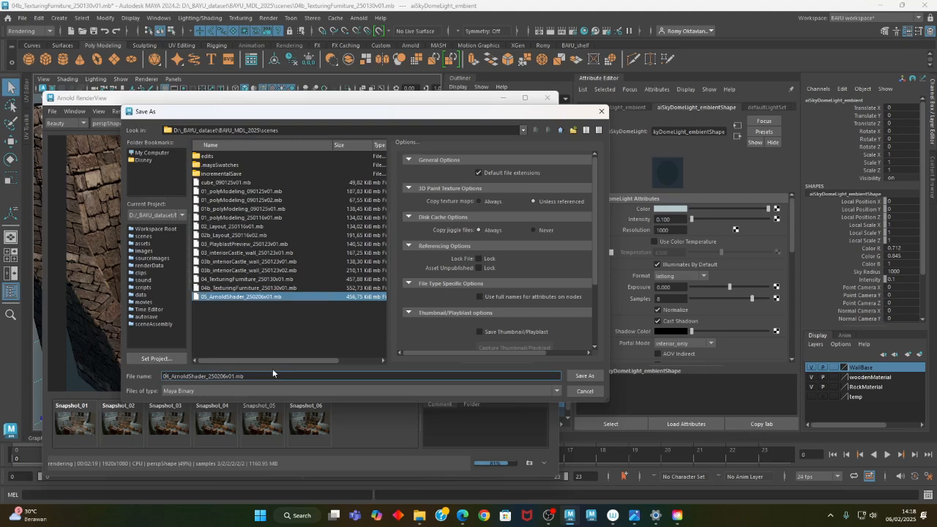
type("b")
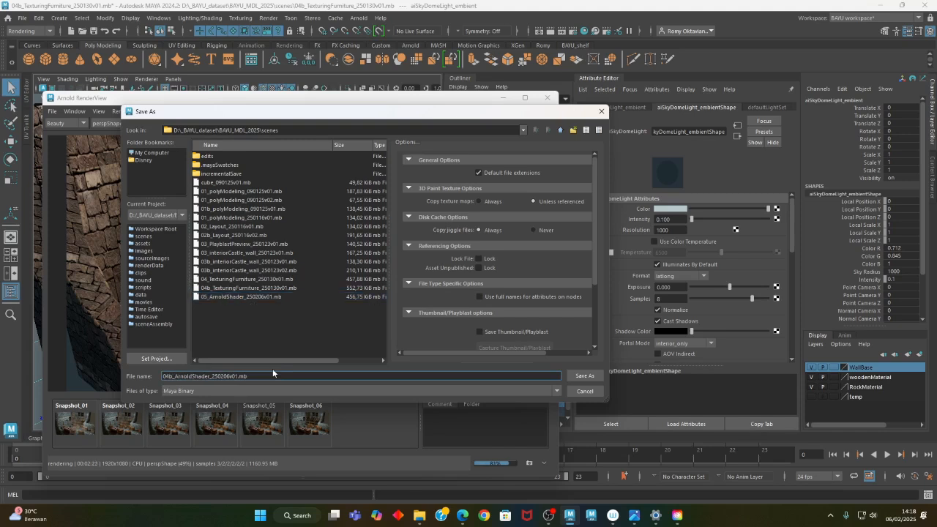
key("Return")
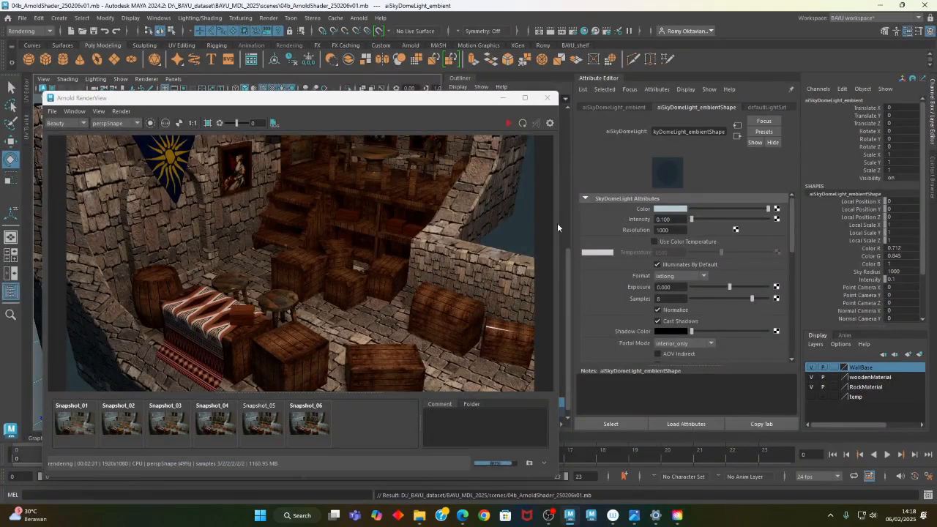
Store a snapshot of the finished render and compare it with Snapshot_06
left_click_drag(560, 223, 587, 224)
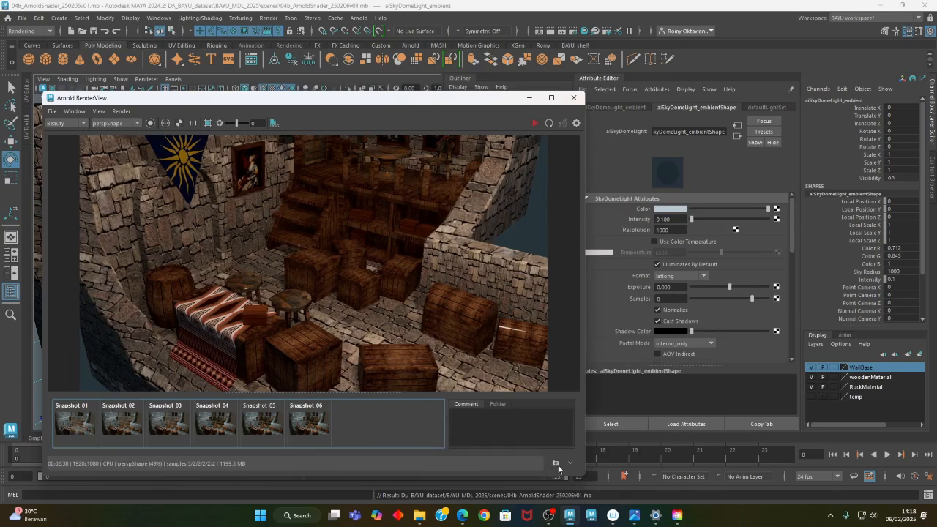
left_click(556, 463)
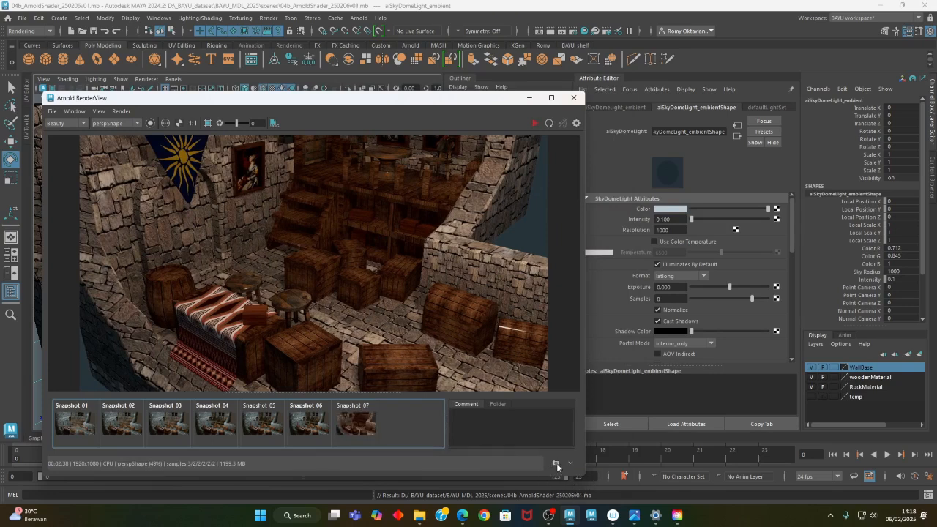
left_click(312, 427)
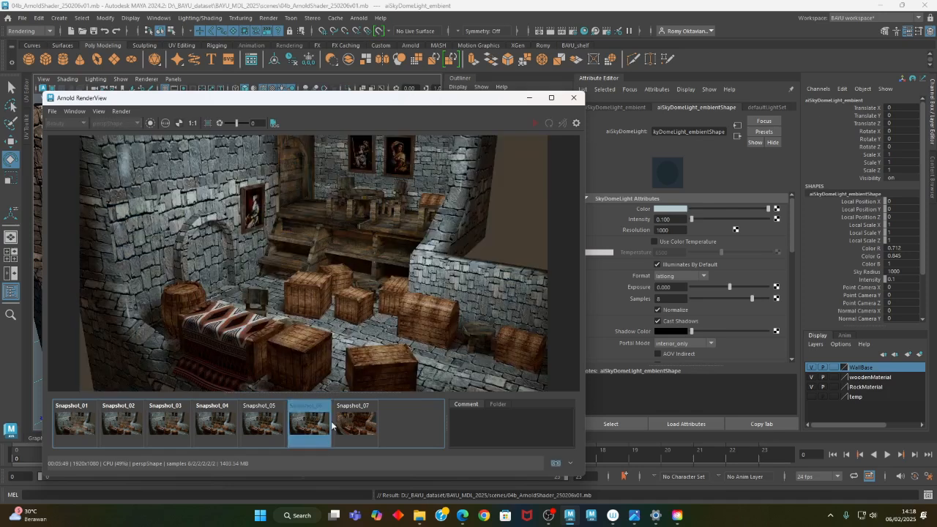
left_click(358, 426)
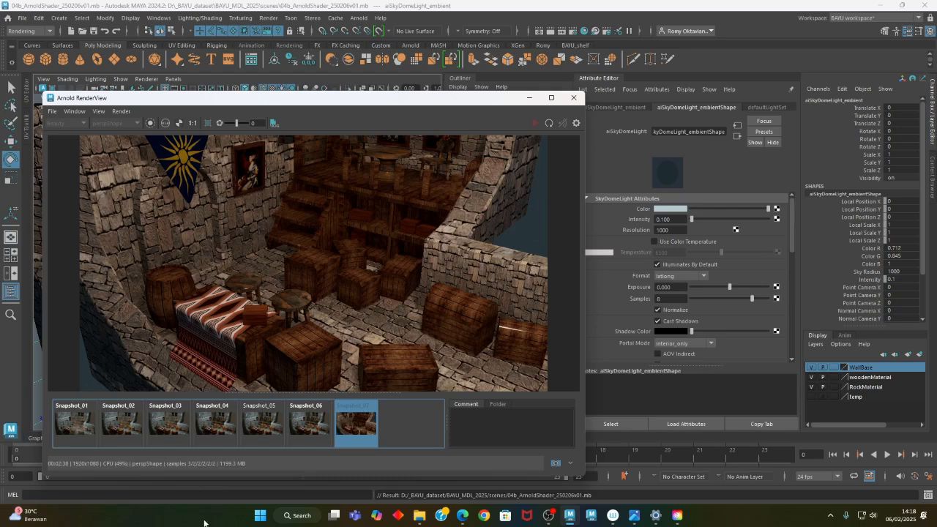
Switch to Calculator and multiply 3 by 800
left_click(297, 516)
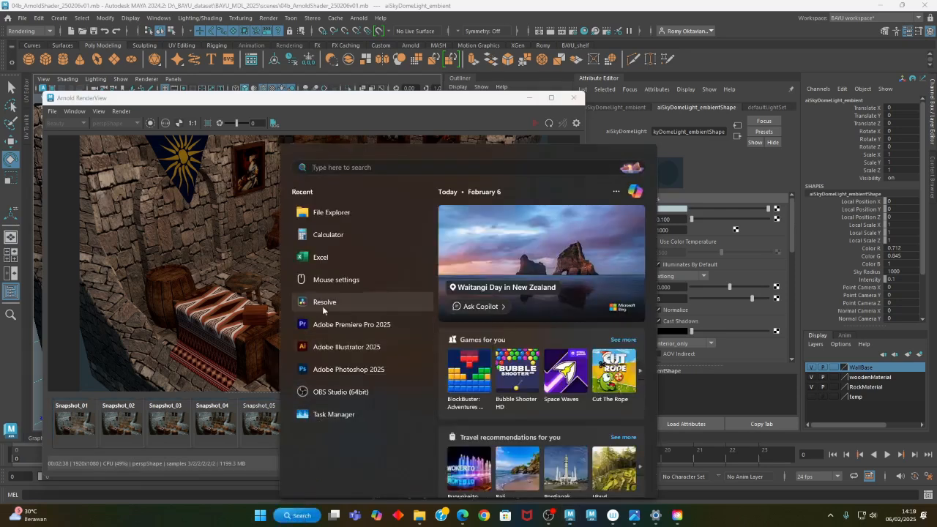
left_click(327, 235)
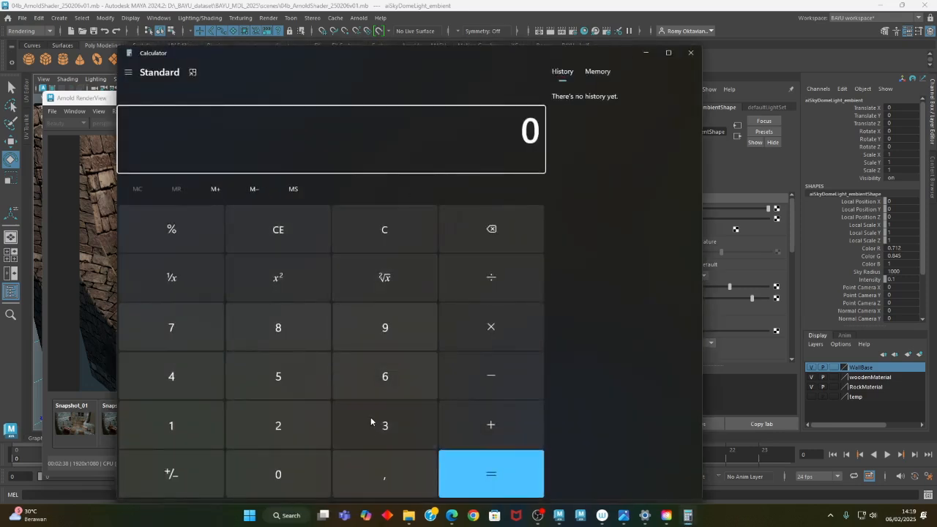
left_click(282, 430)
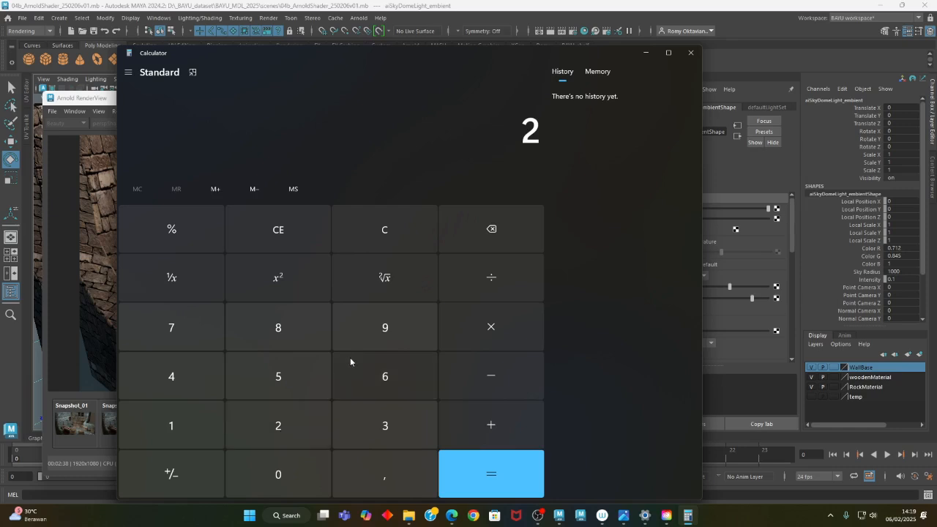
left_click(387, 239)
left_click(349, 417)
left_click(460, 347)
left_click(313, 344)
left_click(279, 475)
left_click(279, 476)
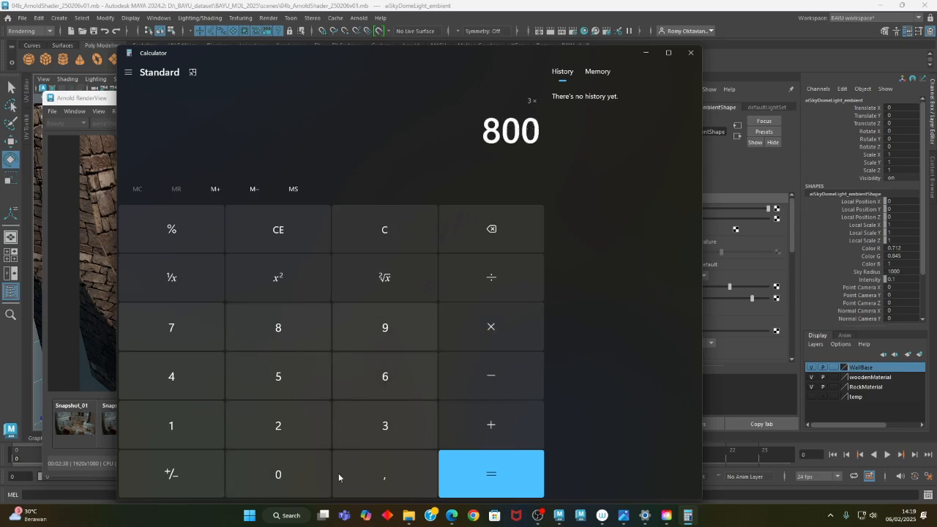
left_click(487, 473)
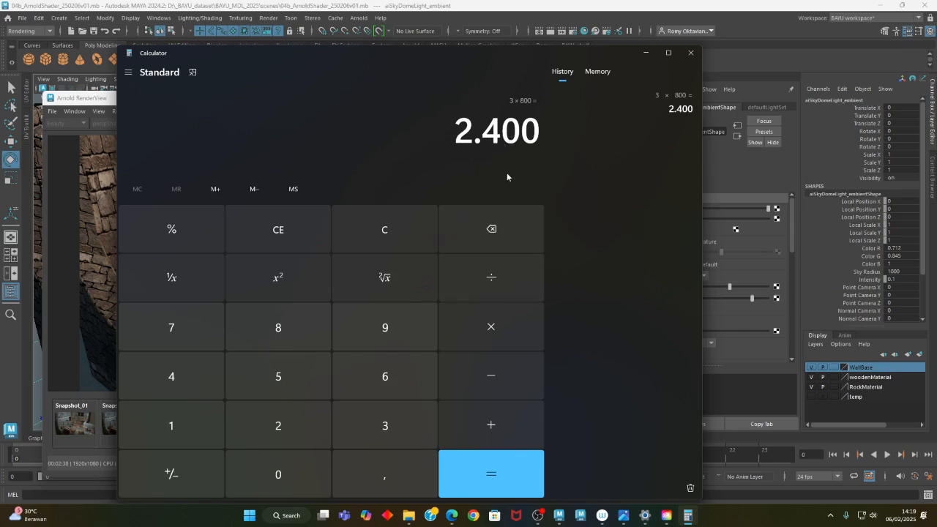
Divide the product by 60 and close Calculator
left_click(493, 278)
left_click(377, 376)
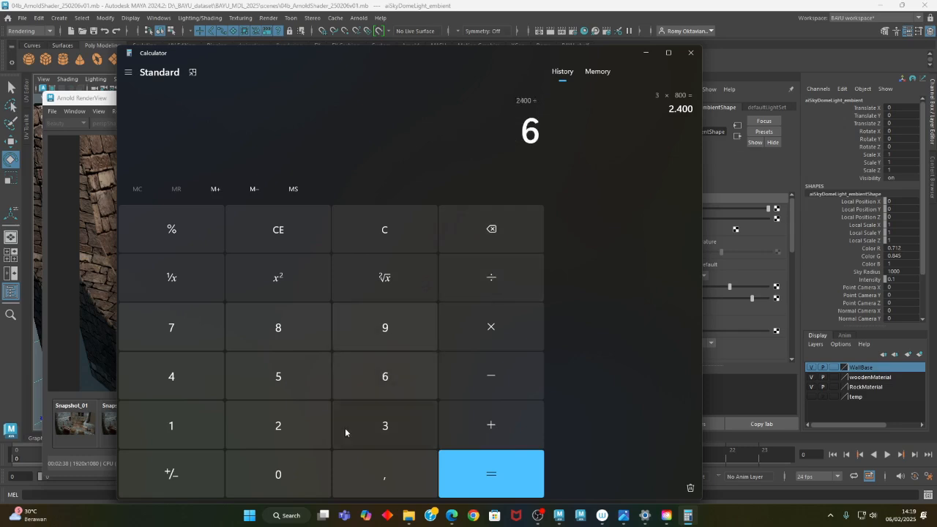
left_click(297, 465)
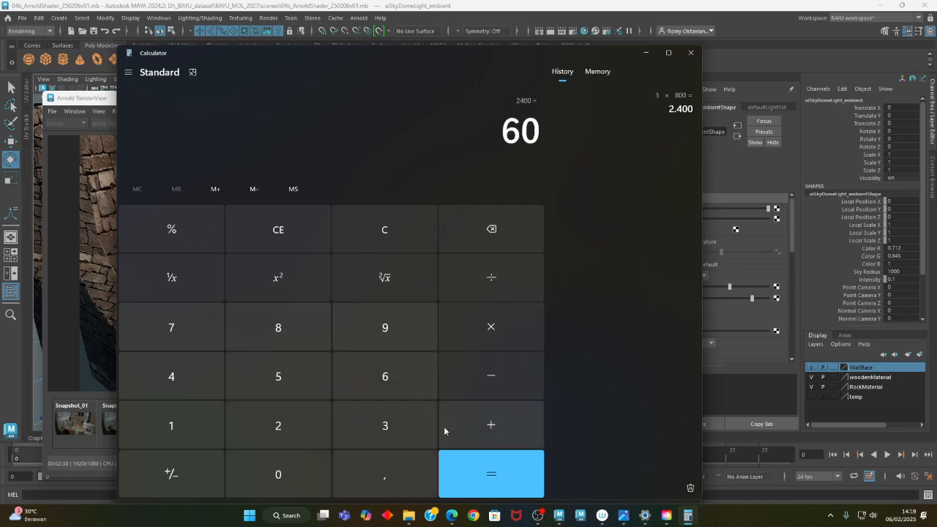
left_click(488, 472)
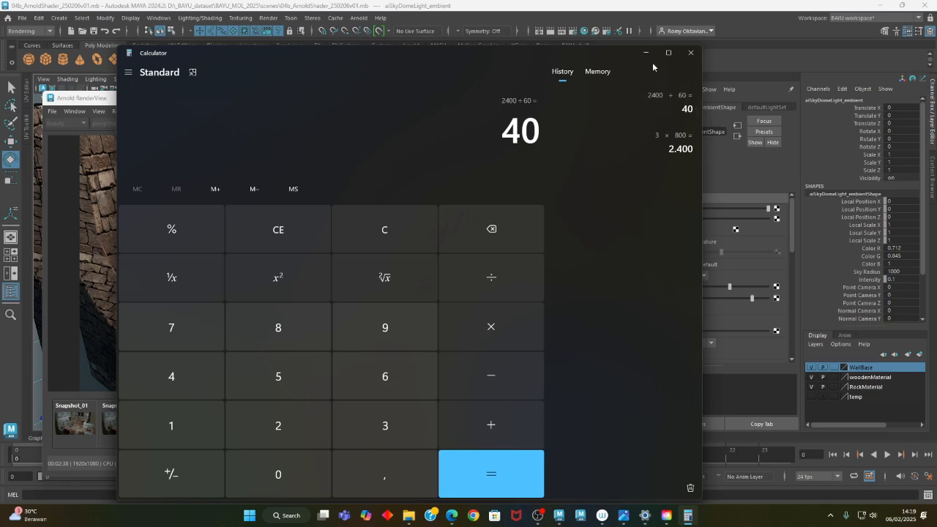
left_click(690, 53)
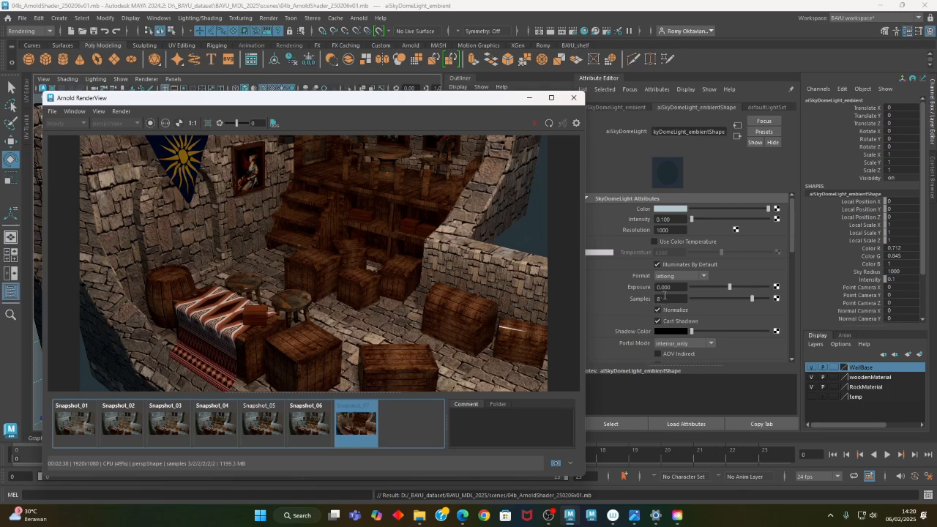
Open the Render Settings and place the window partly over the Arnold RenderView with the sampling values in view
left_click(574, 33)
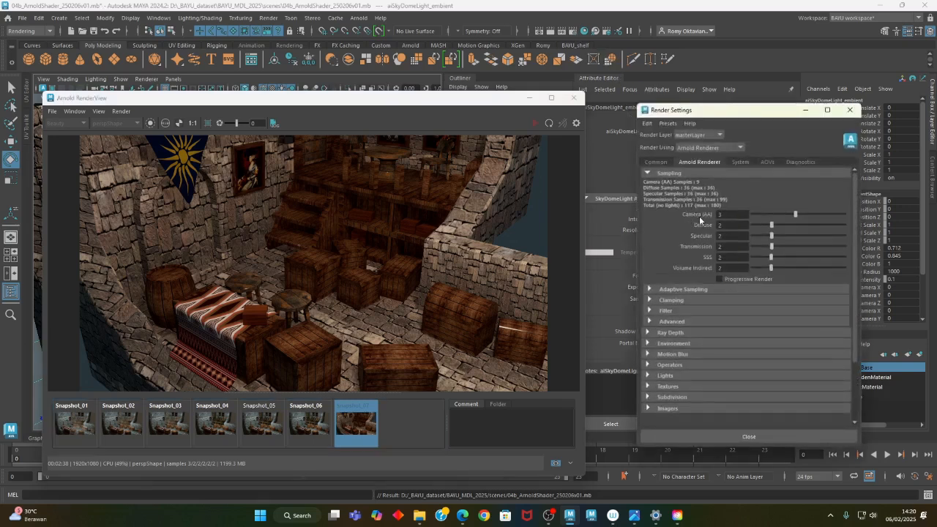
left_click_drag(706, 117, 657, 122)
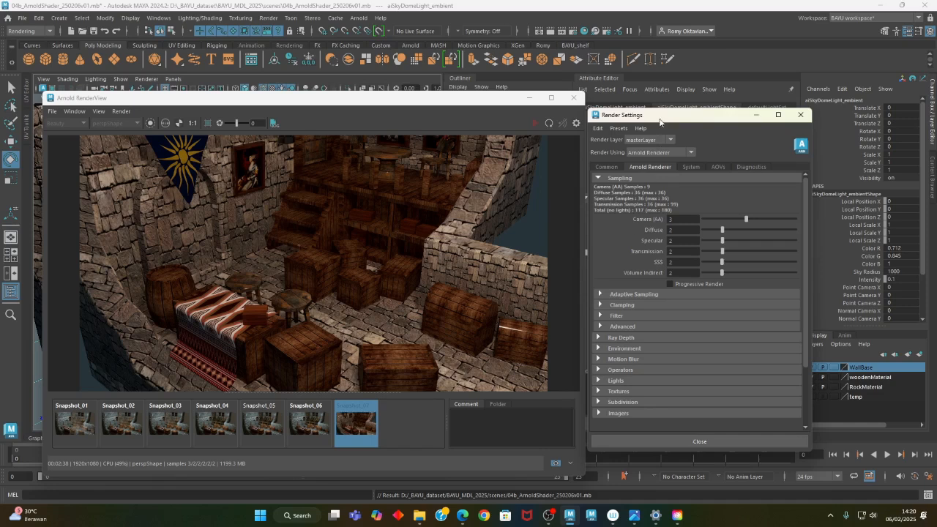
left_click_drag(659, 123, 532, 124)
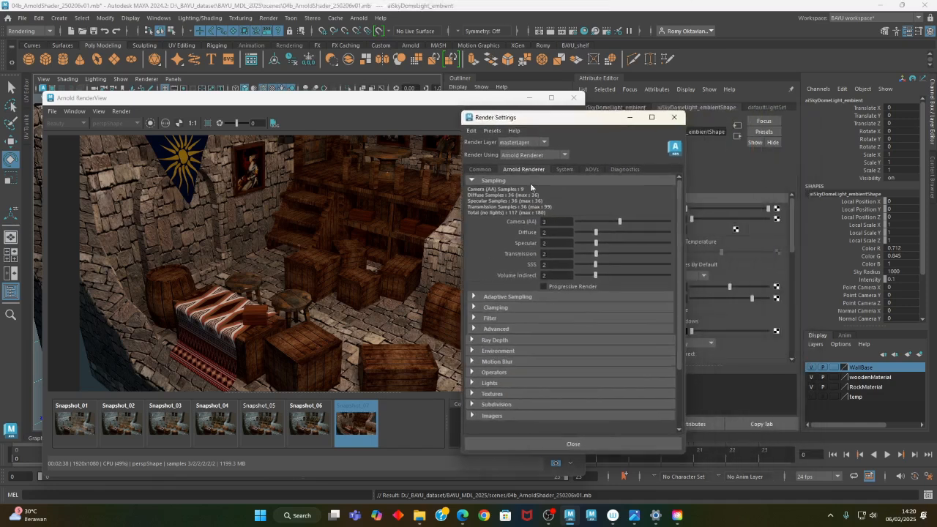
Try 5 Camera (AA) samples and set the value back to 3
double_click(551, 220)
key("Return")
type("5")
key("Return")
type("3")
key("Return")
Set the Arnold Diffuse samples to 6 and Specular samples to 3, and move the Render Settings beside the RenderView
left_click(553, 231)
type("6")
key("Return")
type("2")
key("Return")
type("6")
key("Return")
left_click(561, 243)
type("3")
key("Return")
left_click(545, 221)
left_click_drag(602, 119, 735, 112)
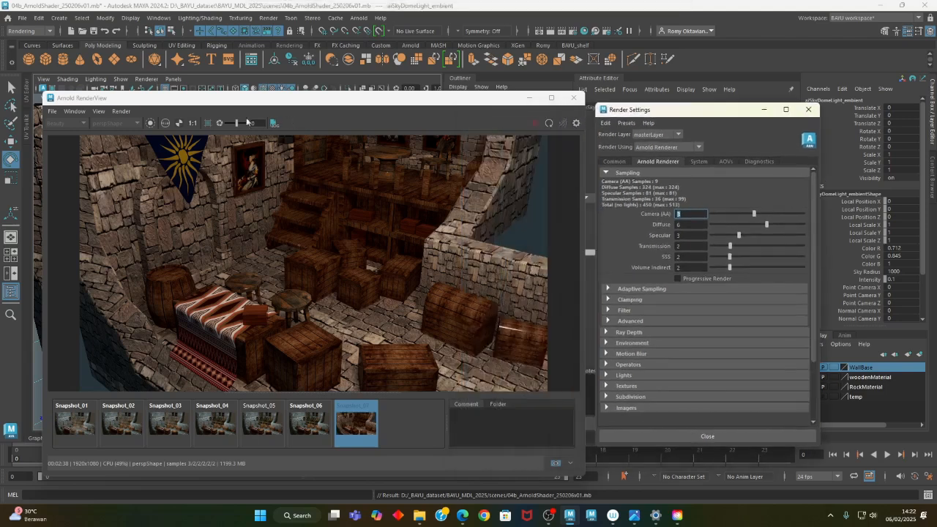
Save the scene under its current name and render the current frame
left_click(23, 18)
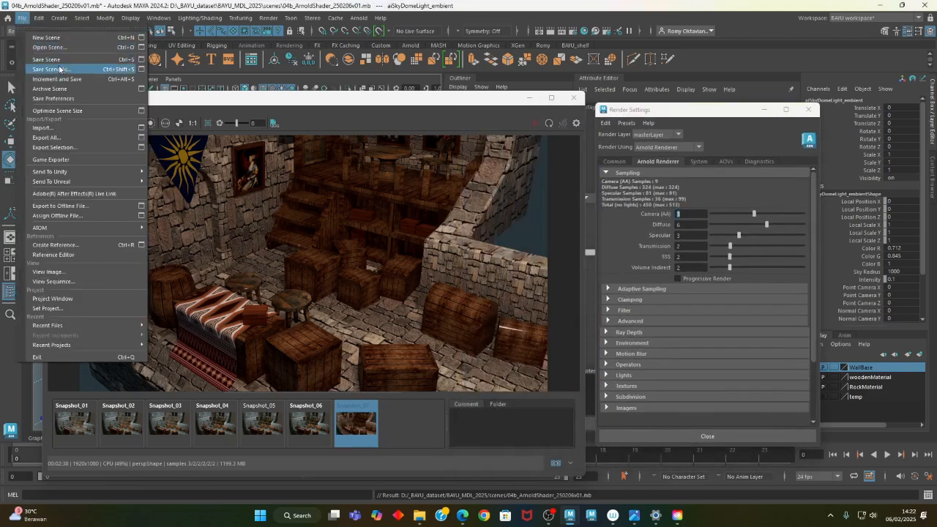
left_click(60, 62)
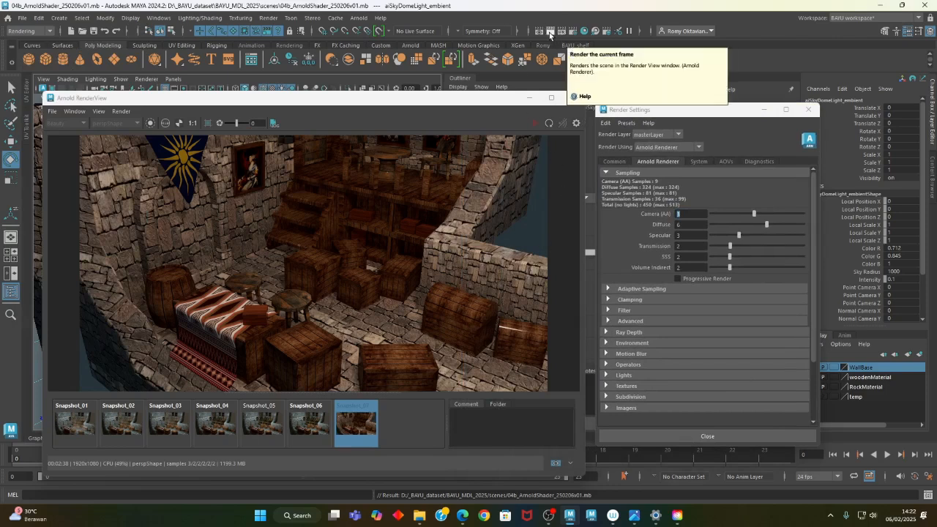
left_click(549, 33)
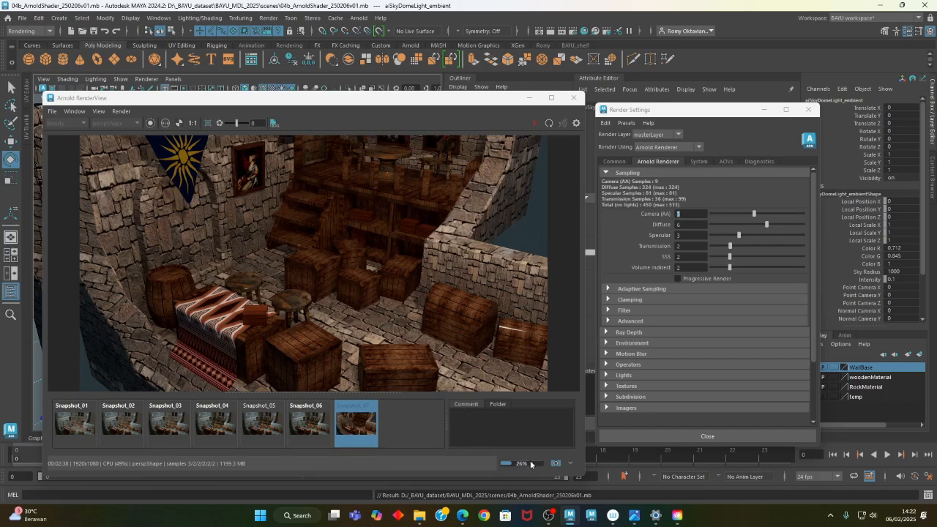
Try to cancel the running render with Cancel Batch Render and shift the Arnold RenderView slightly
left_click(268, 17)
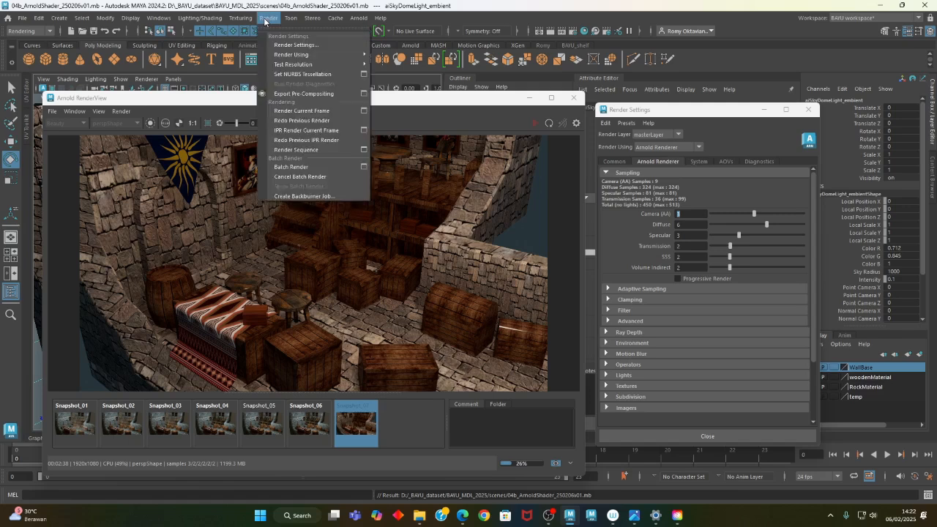
left_click(332, 177)
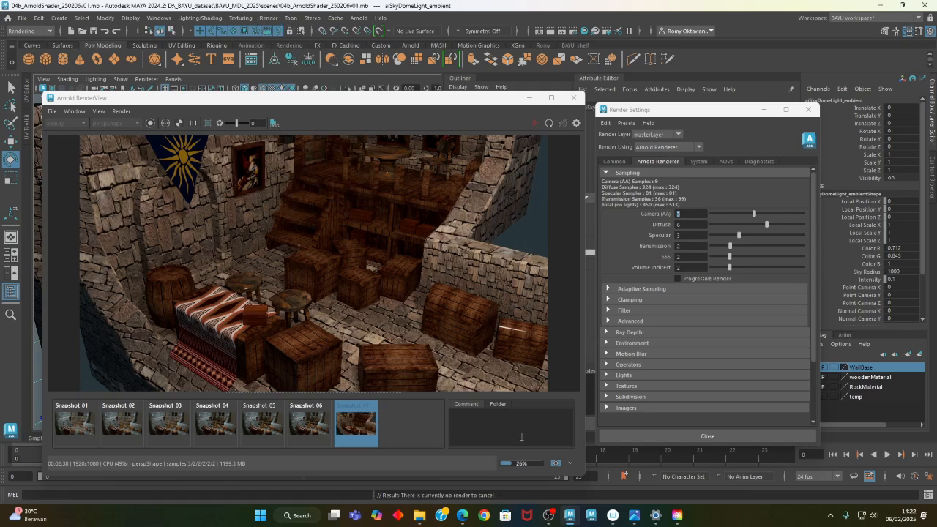
left_click_drag(152, 102, 144, 104)
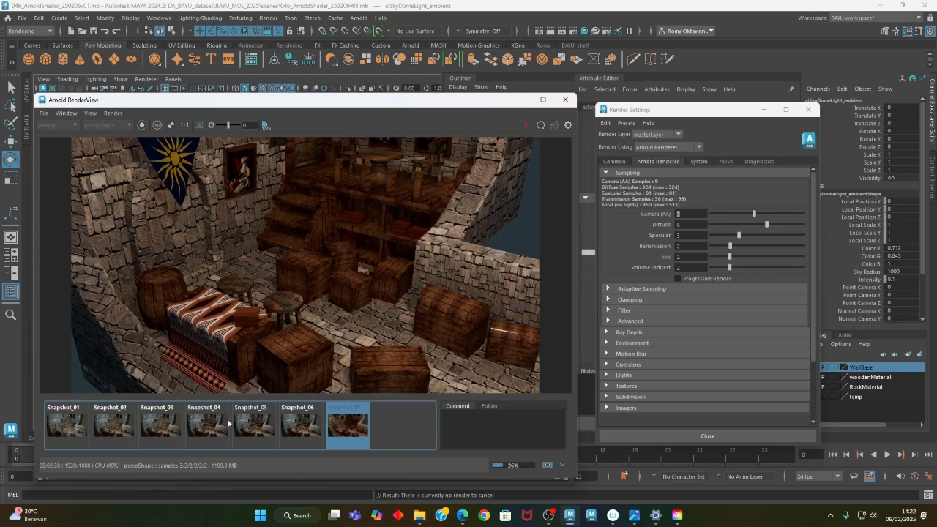
Open the Hypershade and graph the shading network of the aiStandardSurface_wooden material
left_click(158, 18)
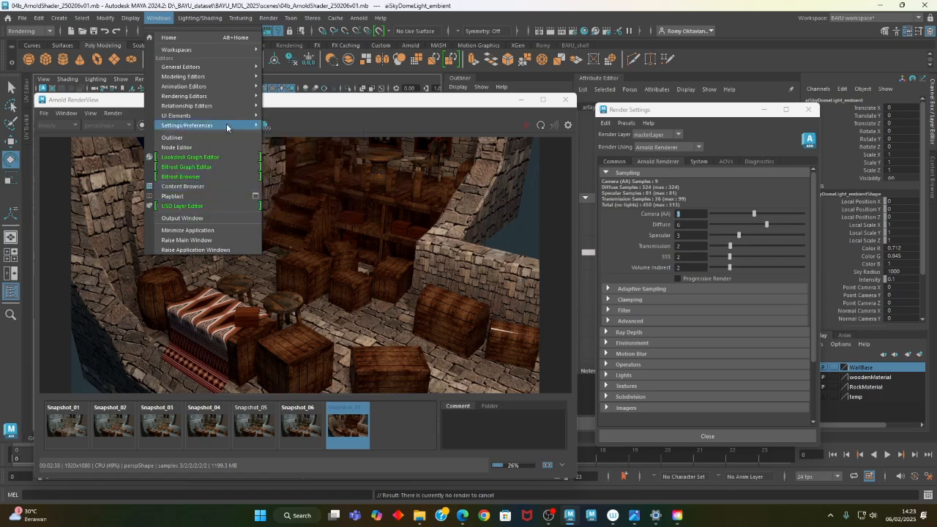
mouse_move(232, 96)
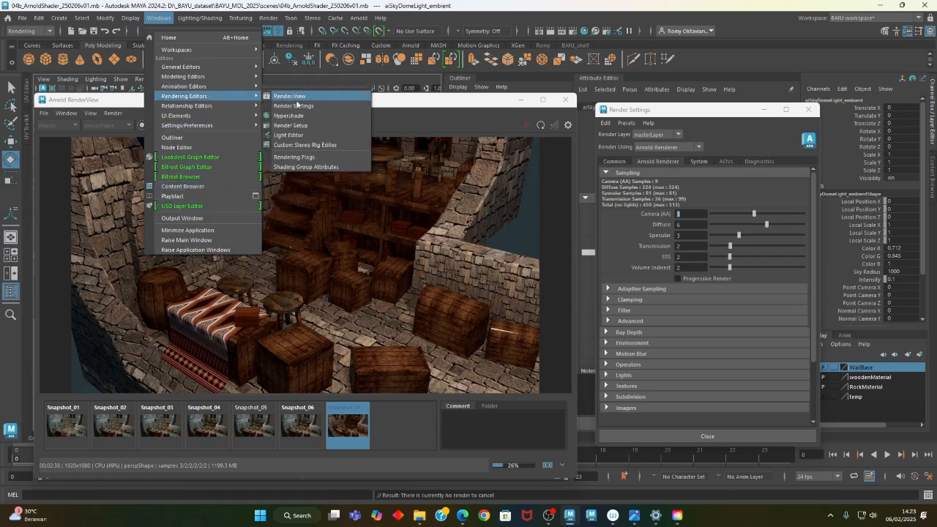
left_click(316, 116)
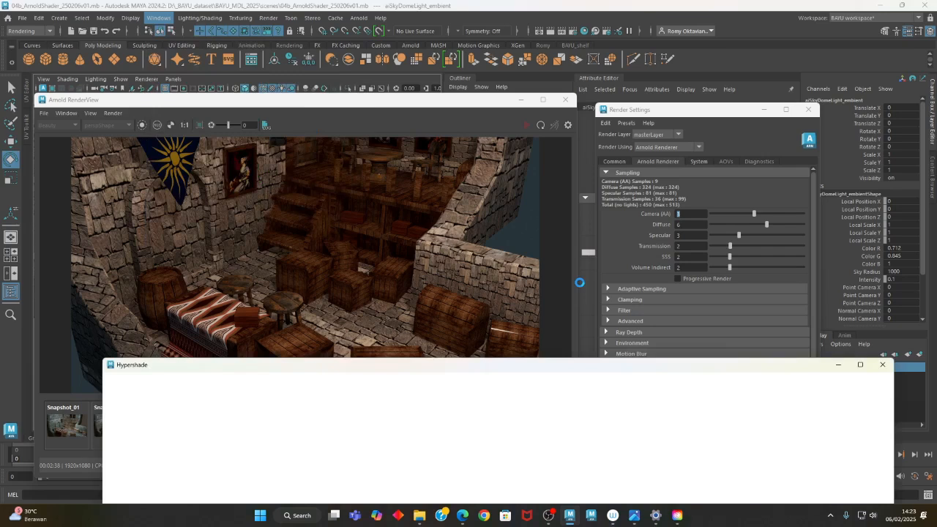
left_click_drag(534, 366, 482, 124)
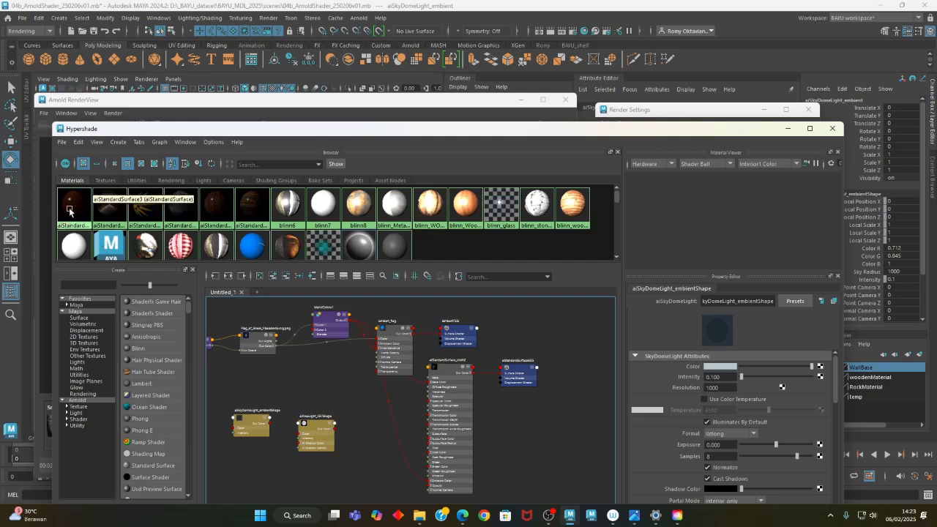
left_click(218, 212)
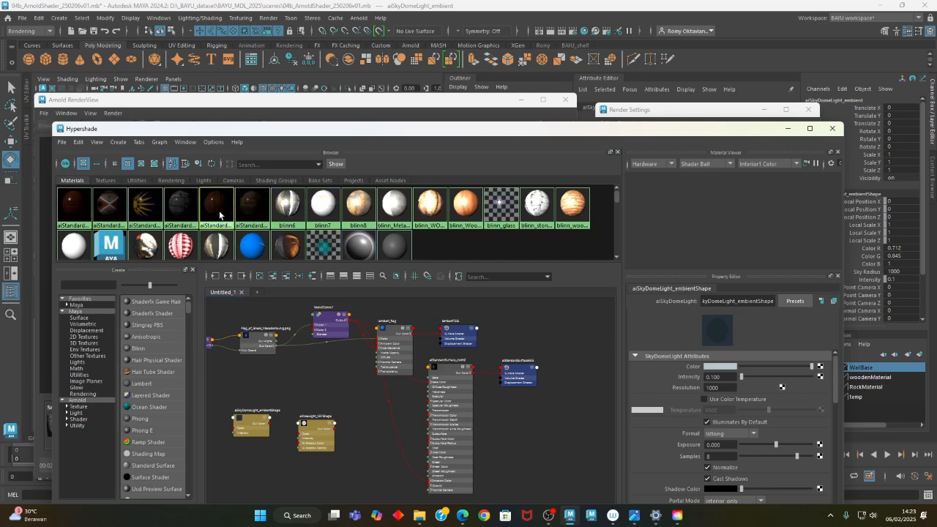
left_click(227, 277)
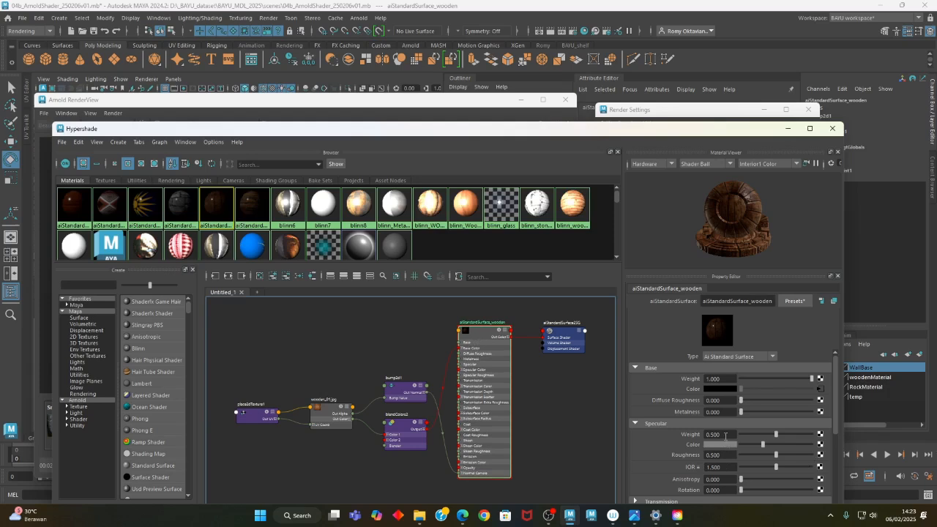
Set the Specular Weight of aiStandardSurface_wooden to 0.3 and minimize the Hypershade
left_click(712, 434)
type("0.3")
key("Return")
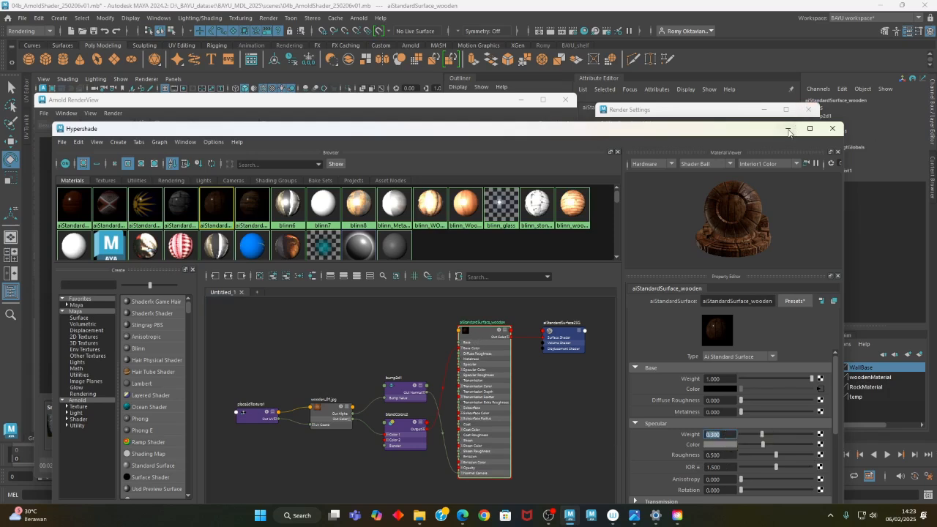
left_click(788, 129)
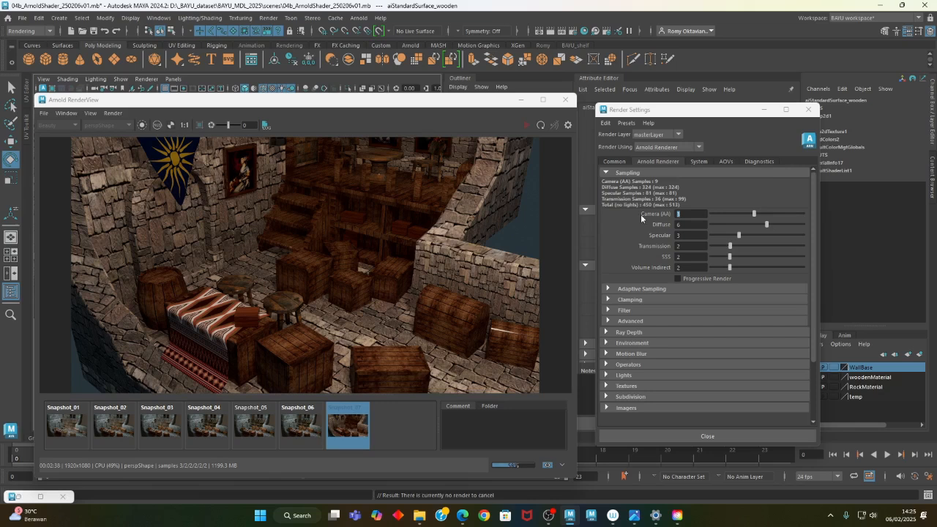
Examine the image size and resolution in the common render settings
left_click(613, 161)
scroll(805, 263, "down", 5)
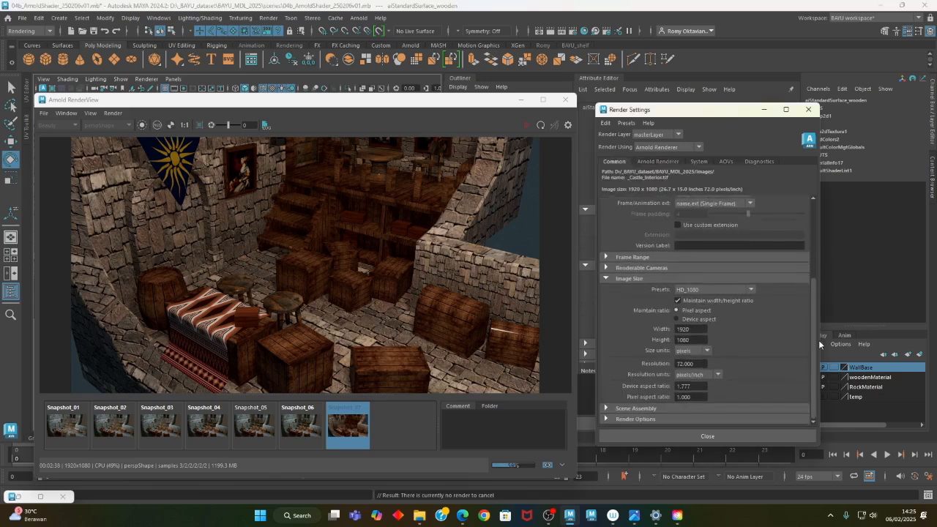
double_click(703, 363)
Store a snapshot of the render in progress and compare it with Snapshot_06 and Snapshot_07
left_click(547, 465)
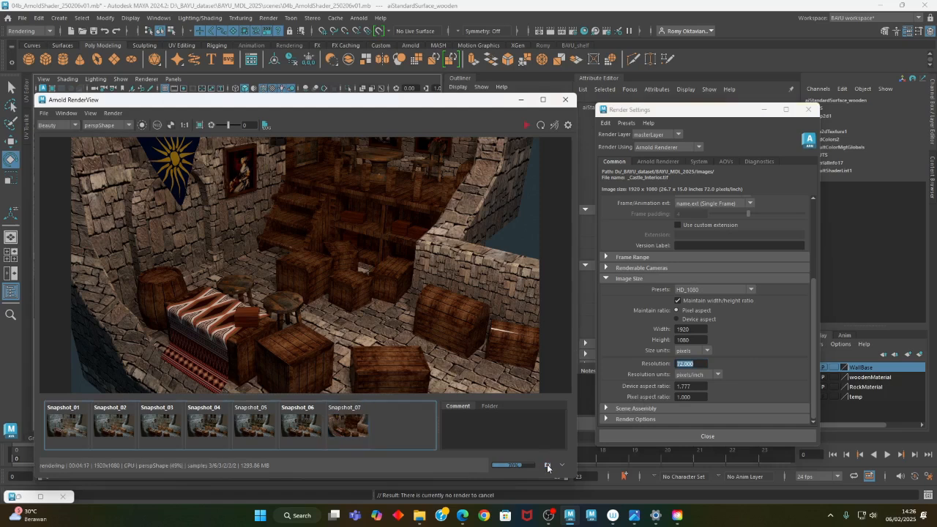
left_click(547, 465)
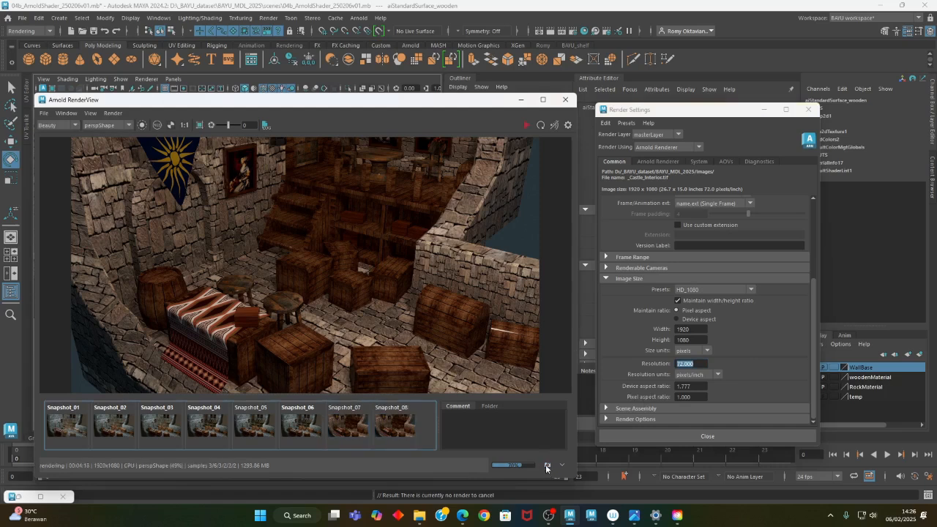
left_click(300, 426)
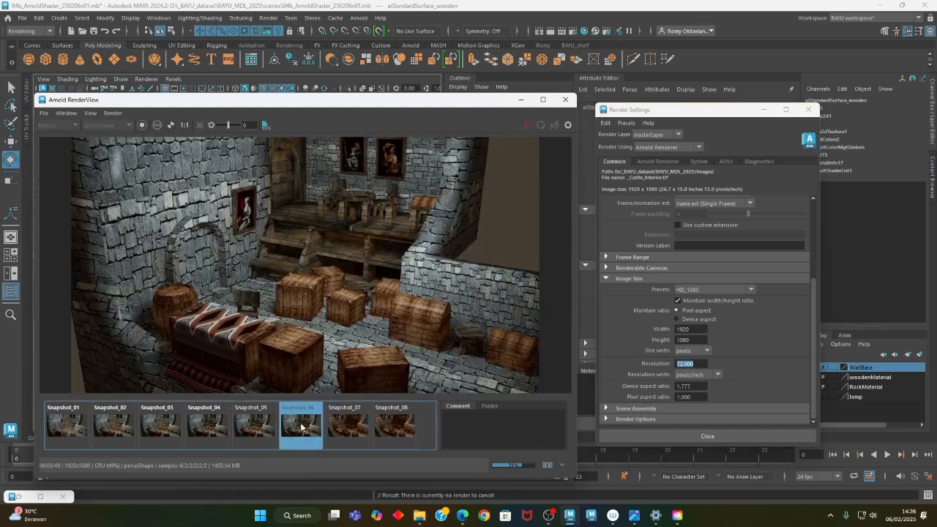
left_click(349, 425)
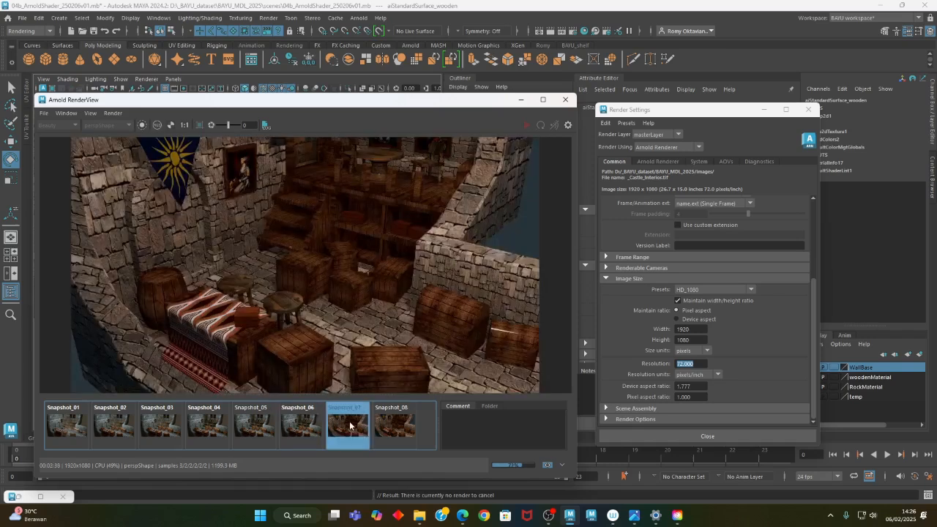
left_click(393, 427)
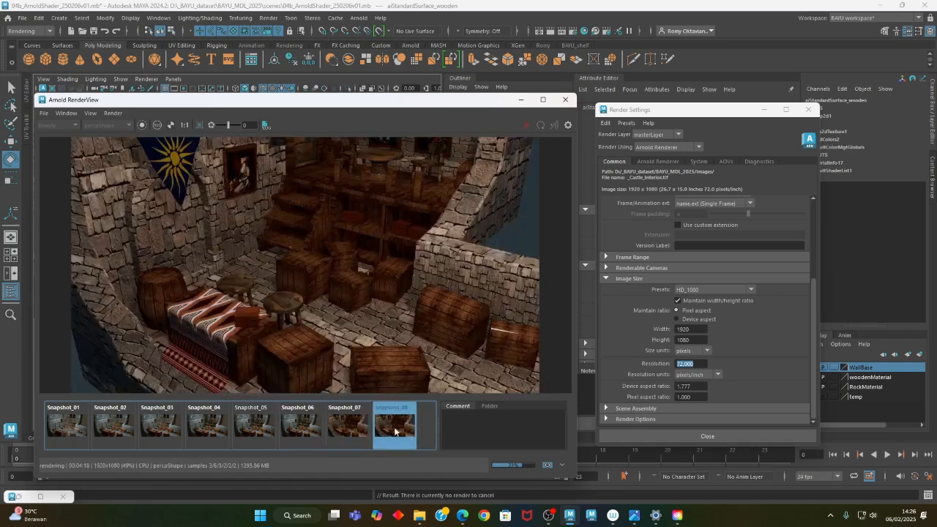
left_click(353, 427)
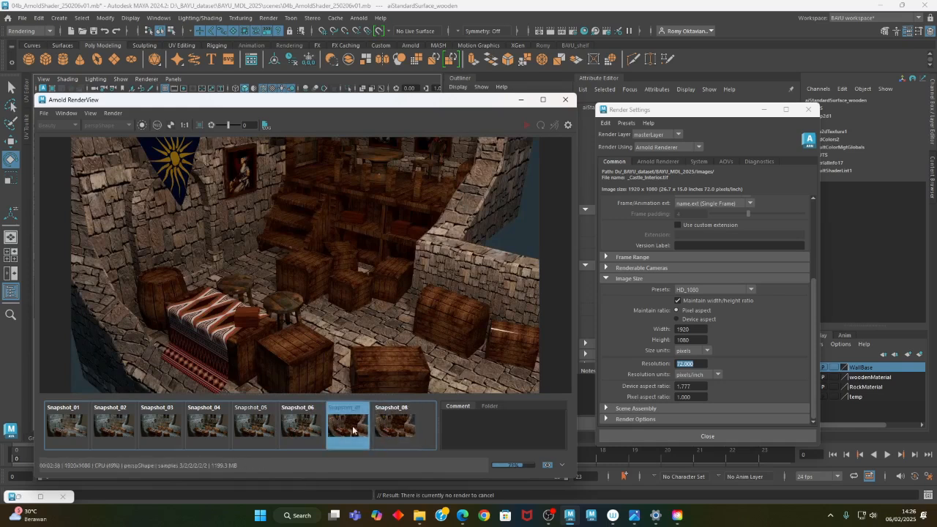
left_click(389, 428)
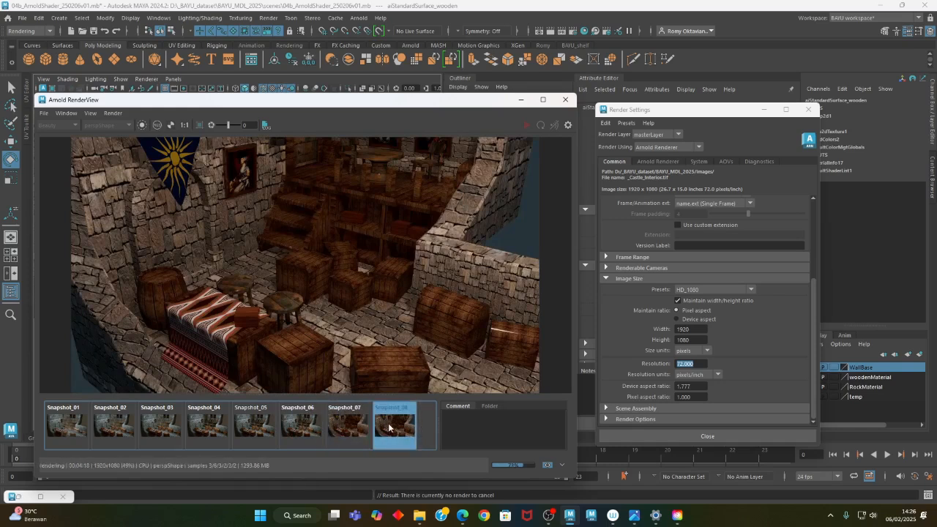
Start saving the Snapshot_07 render as an image and choose the Rekaman 2025 folder on drive D as its location
left_click(351, 429)
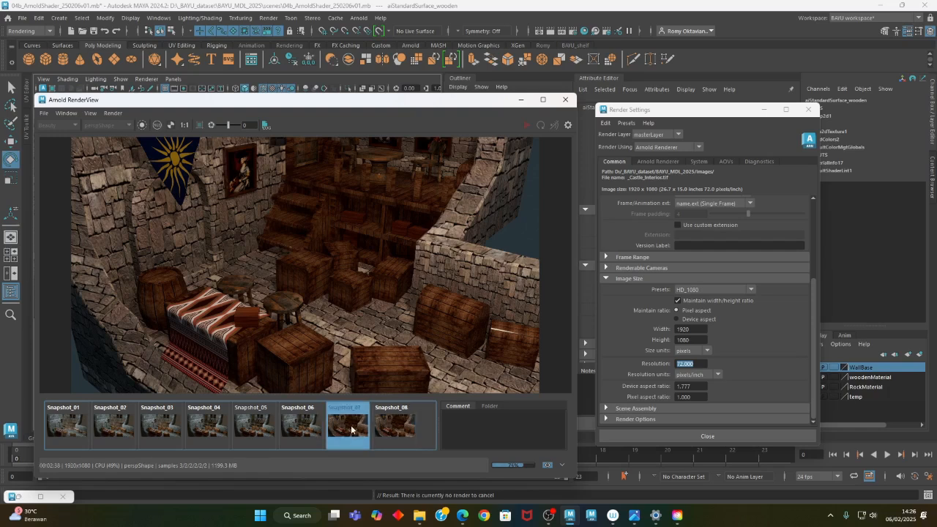
left_click(46, 116)
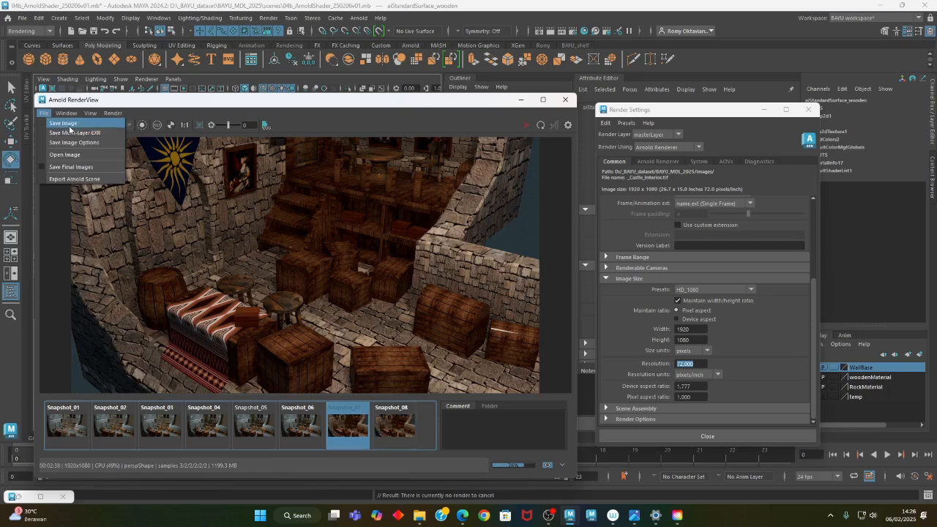
left_click(68, 123)
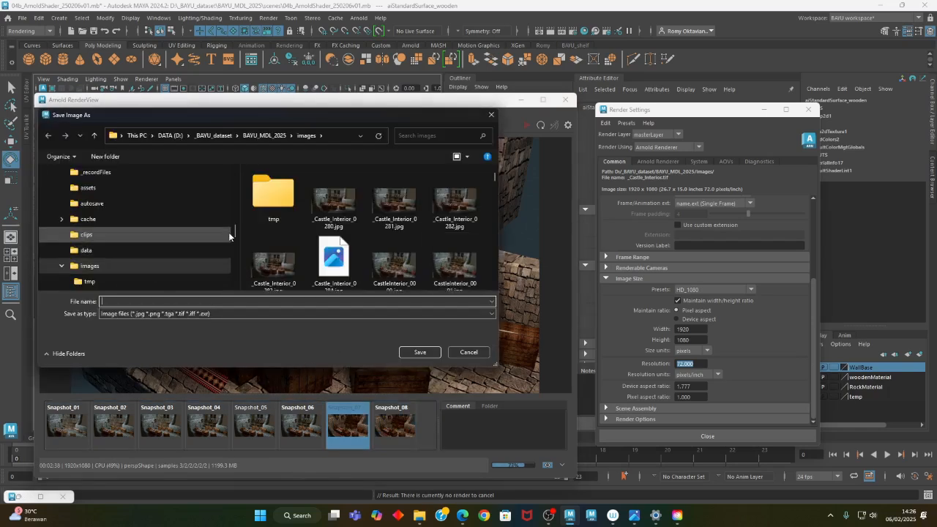
left_click_drag(236, 232, 240, 266)
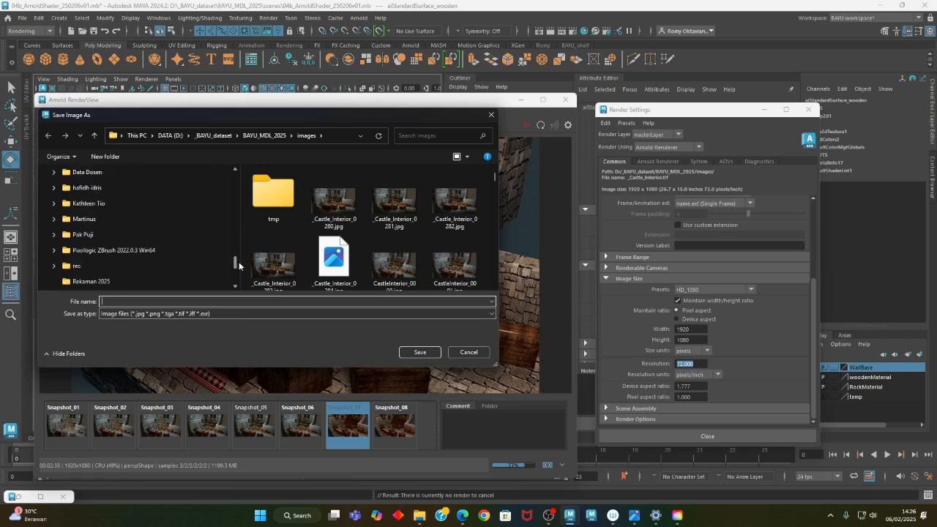
scroll(240, 265, "up", 1)
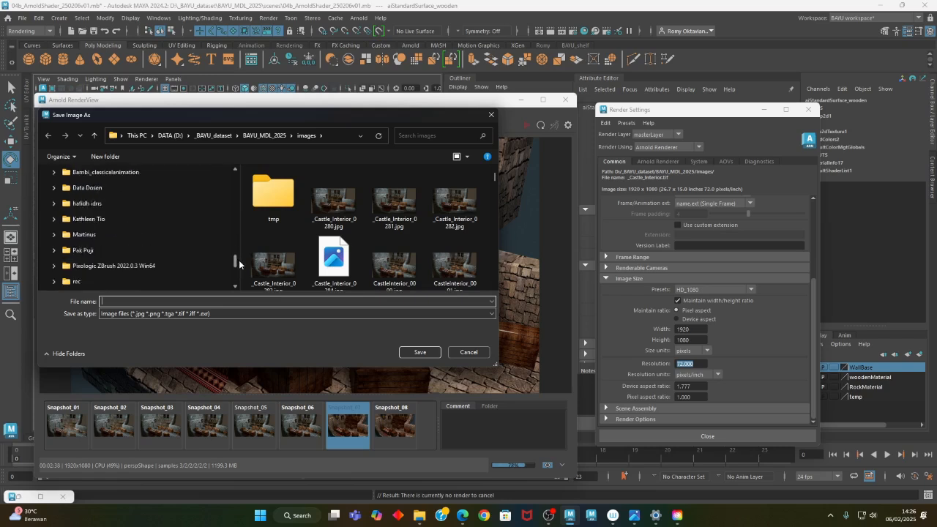
scroll(240, 265, "down", 2)
left_click(140, 268)
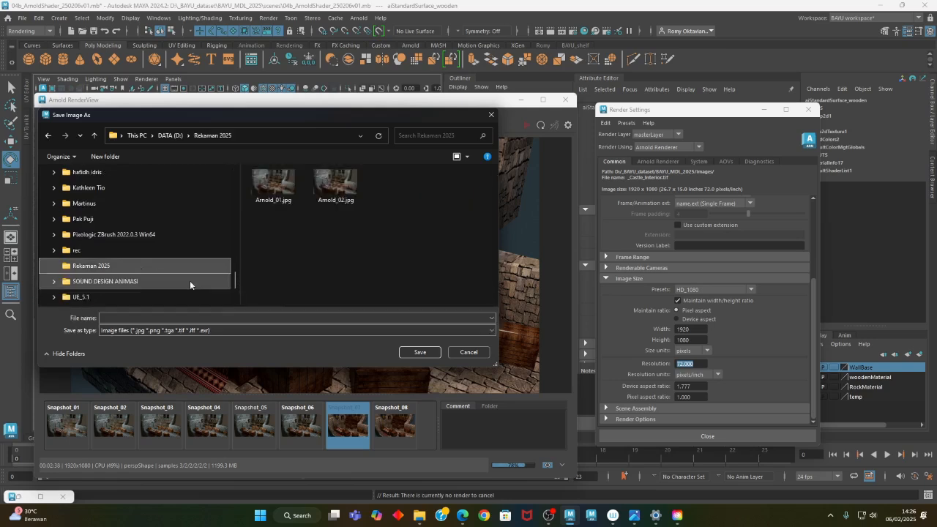
Name the image Arnold_03.jpg, based on the existing Arnold_02.jpg file name, and save it
left_click(335, 187)
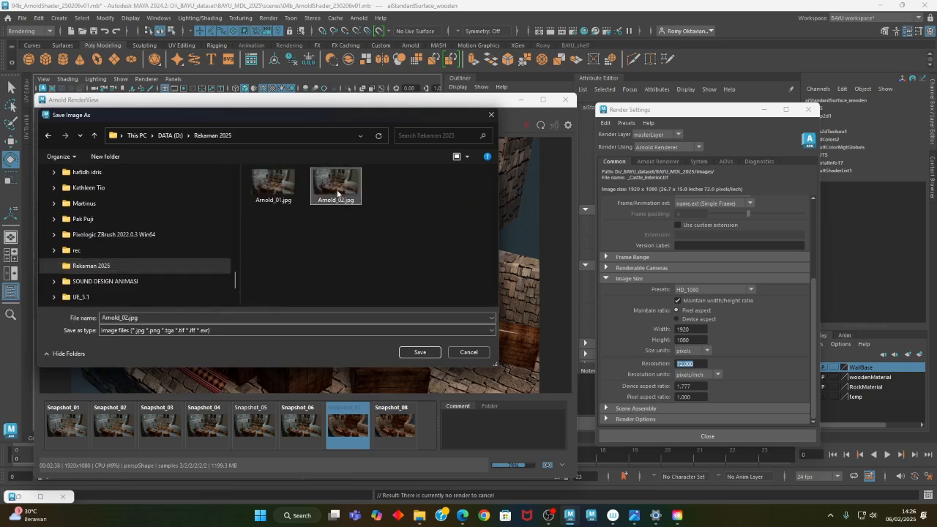
double_click(128, 318)
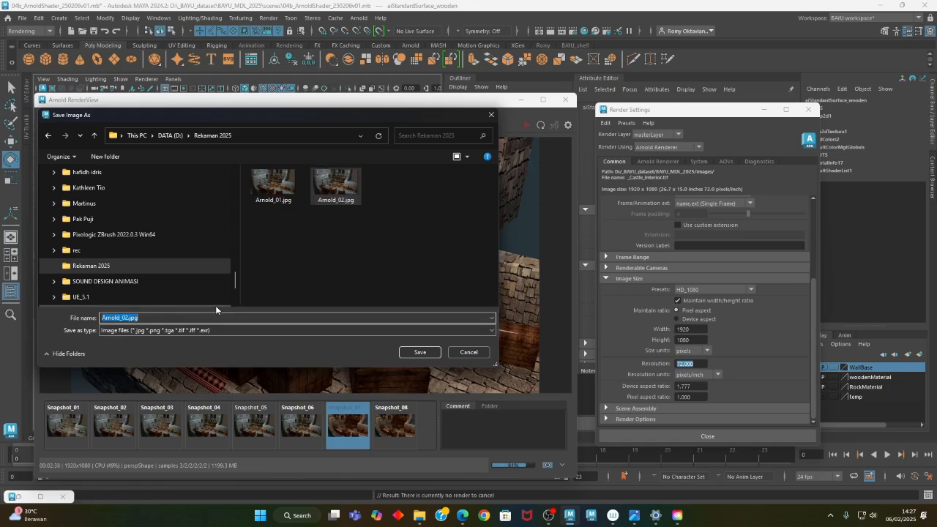
key("Left")
key("BackSpace")
type("3")
key("Return")
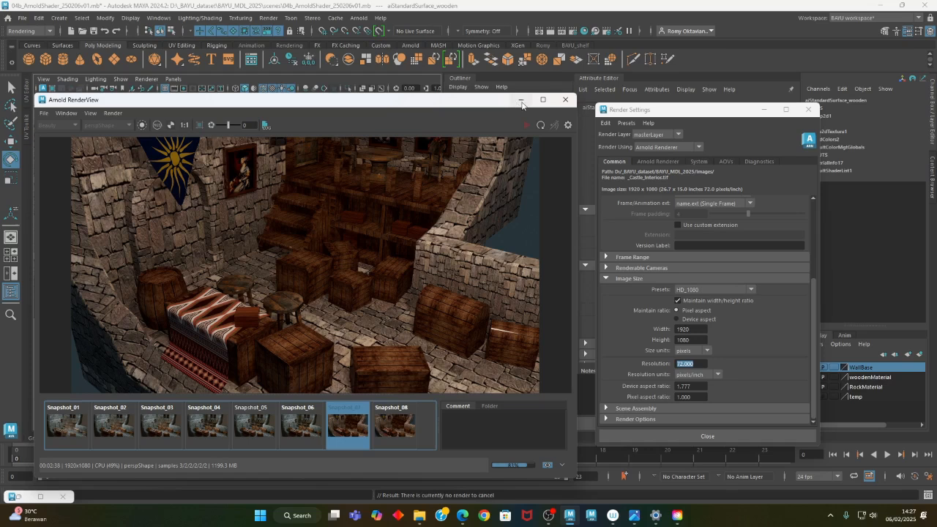
Stop the render in progress, minimize the Arnold RenderView and close the Render Settings
left_click(548, 466)
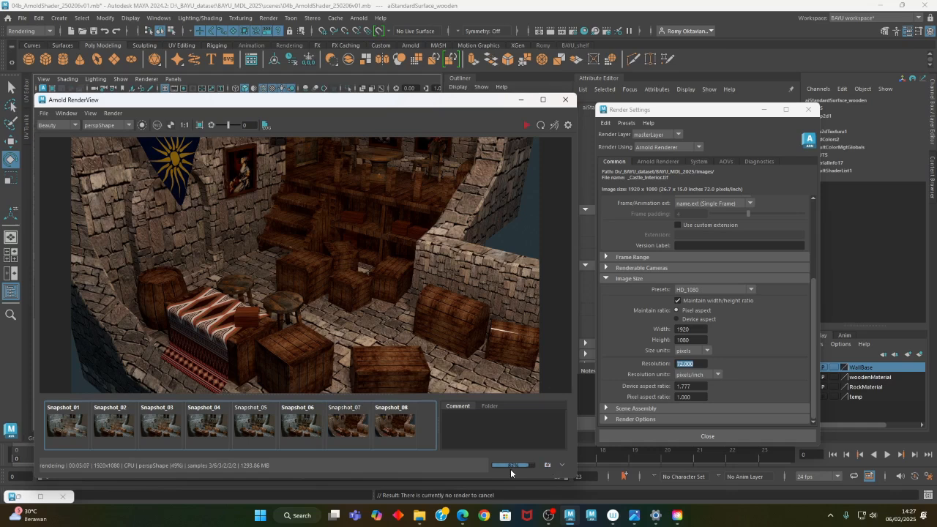
key("Escape")
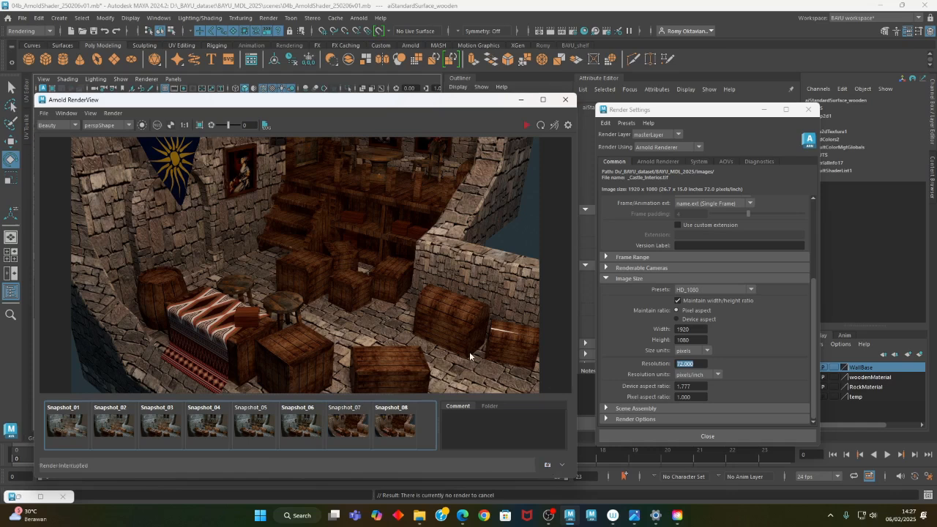
left_click(520, 100)
left_click(808, 109)
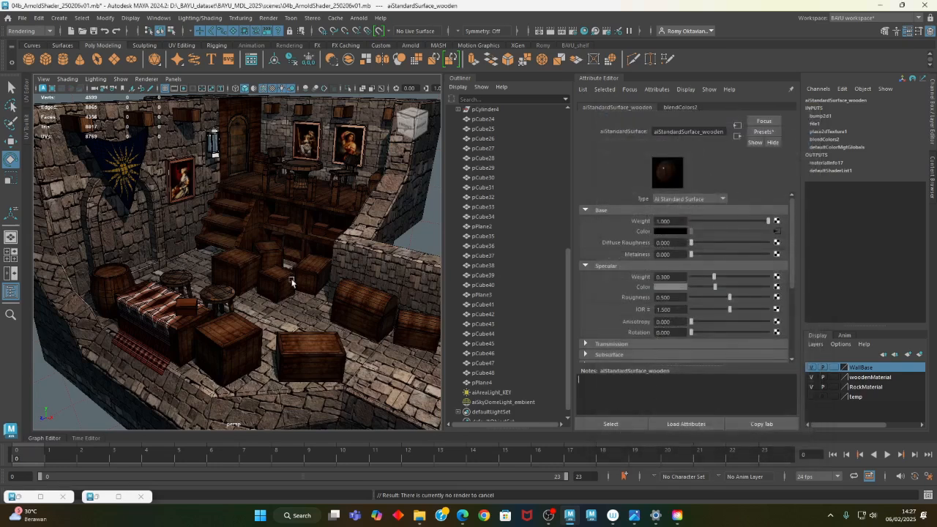
left_click_drag(278, 373, 281, 366, "alt")
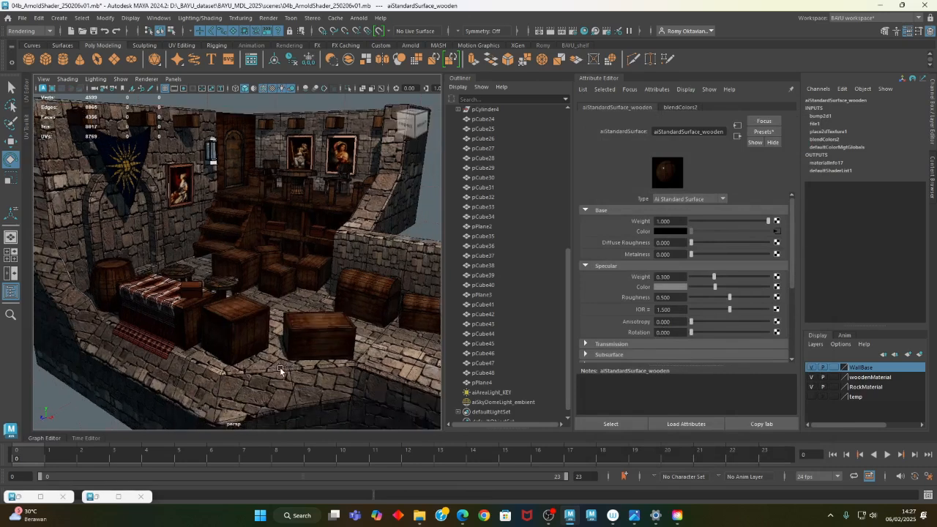
left_click(606, 76)
key("space")
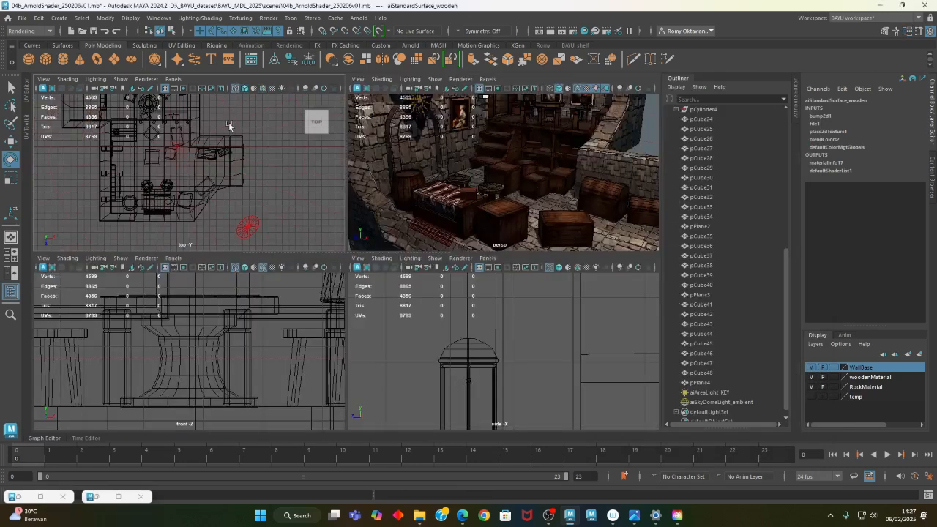
left_click(173, 79)
mouse_move(249, 88)
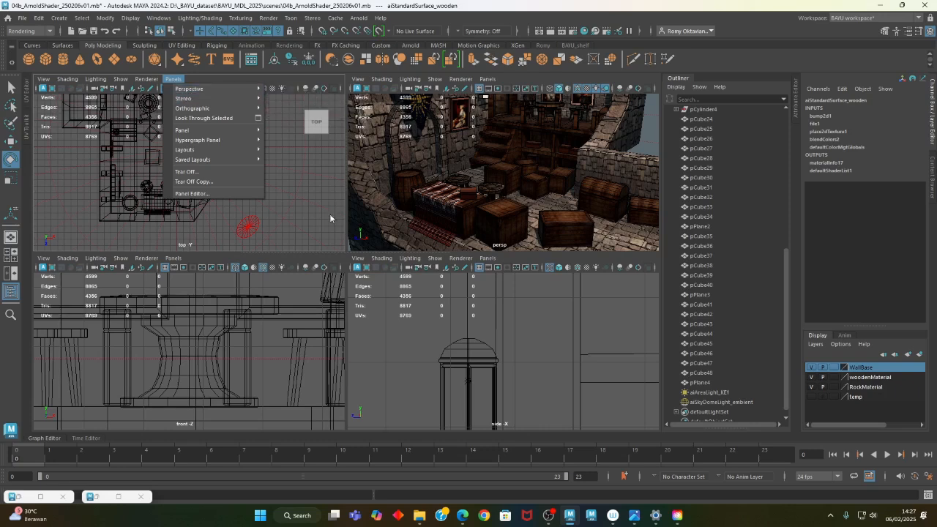
left_click(75, 201)
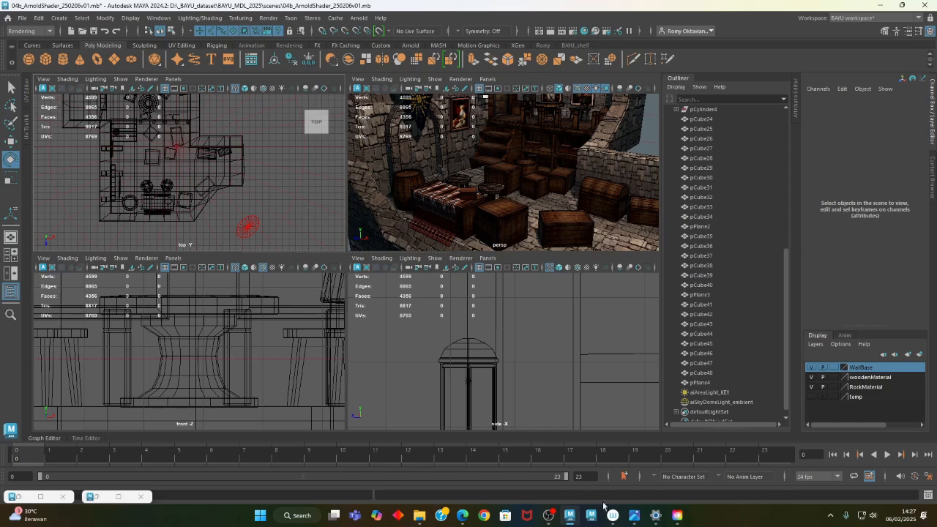
Set the animation end time to 800 and extend the playback range to the full 0–800 frames
left_click(588, 479)
type("800")
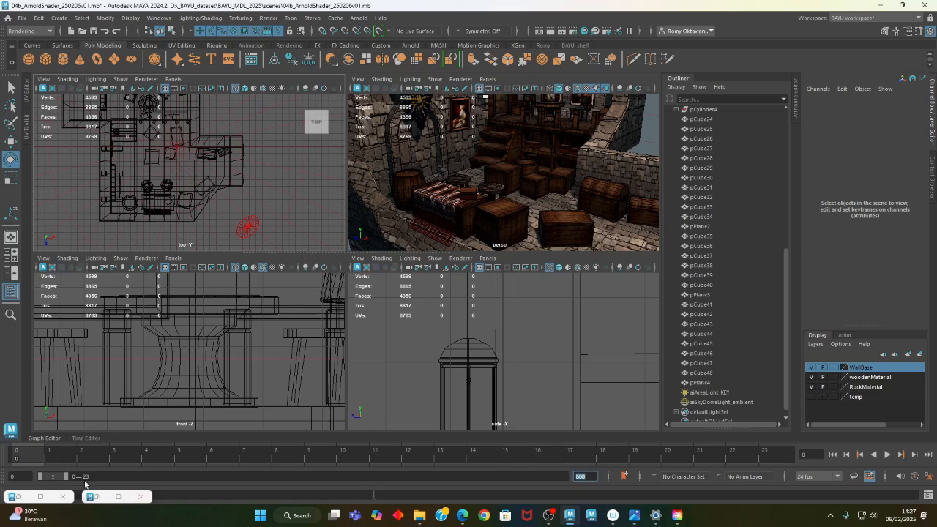
left_click_drag(69, 477, 503, 477)
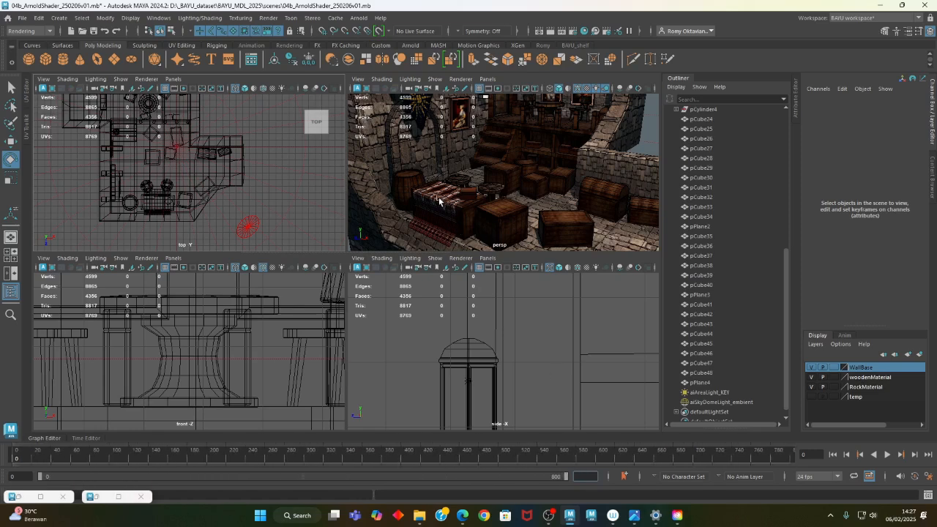
Select the lamp on the wall beside the door in the perspective view and open its material attributes
left_click_drag(440, 202, 442, 208, "alt")
key("space")
left_click_drag(351, 292, 397, 317, "alt")
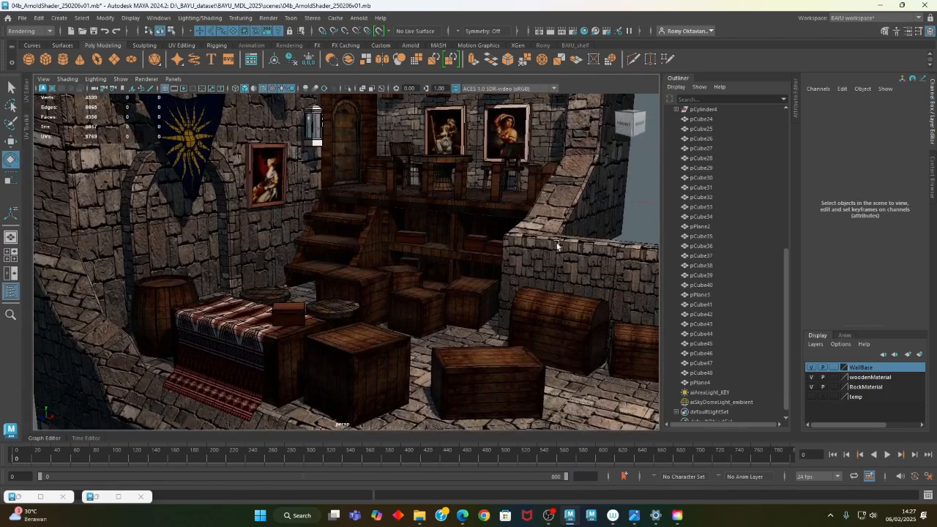
left_click(312, 146)
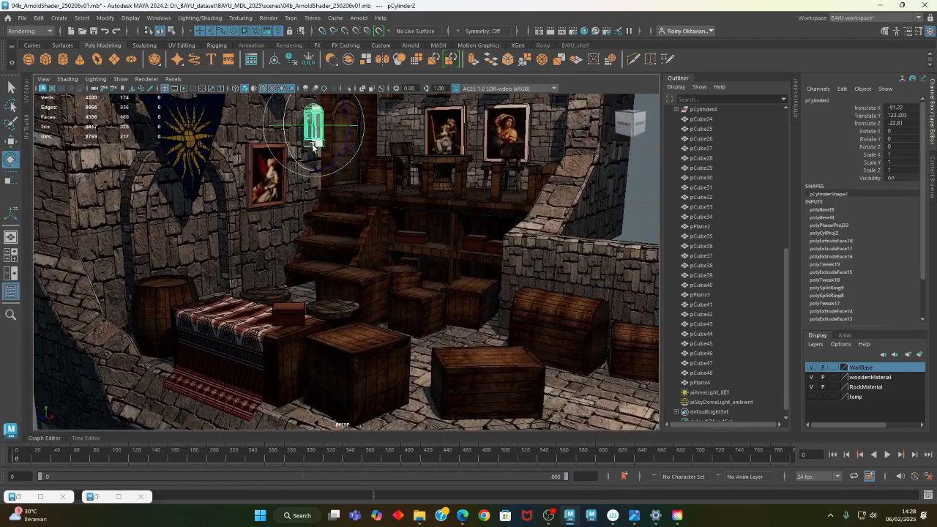
right_click(499, 185)
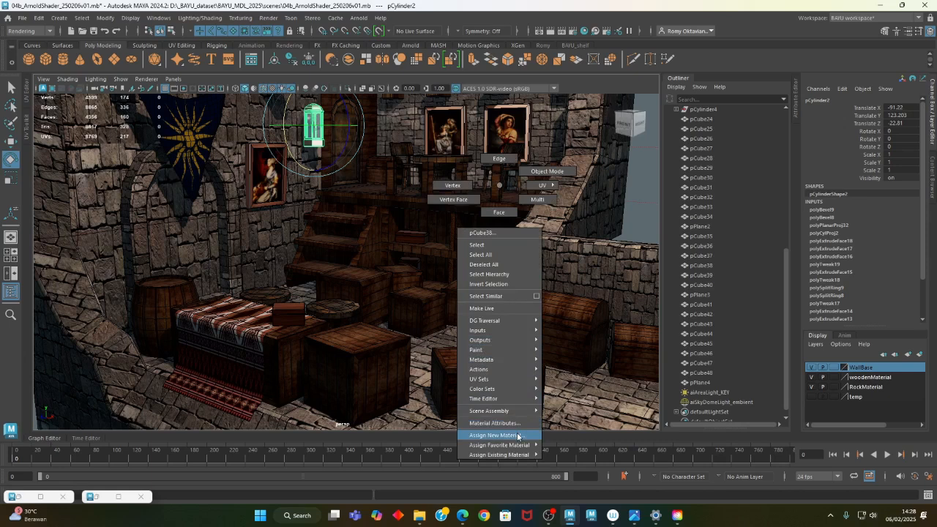
left_click(495, 423)
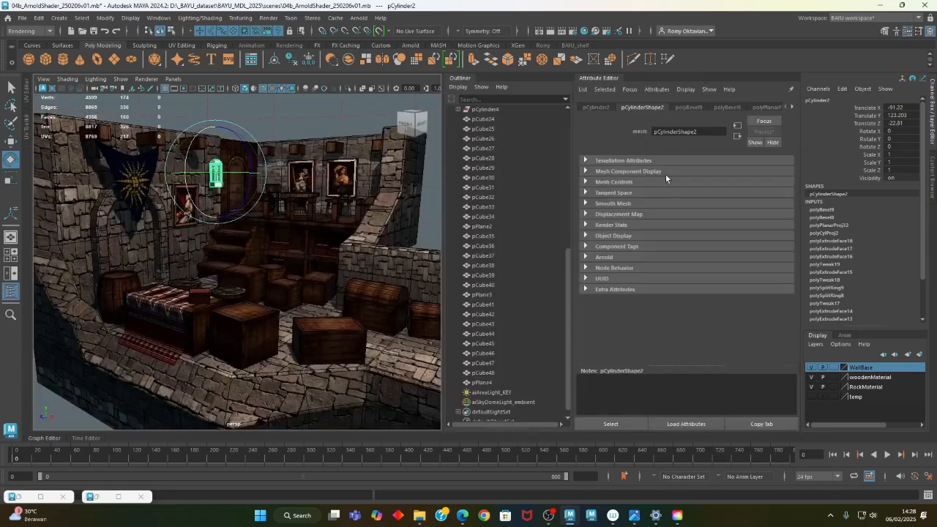
right_click(340, 121)
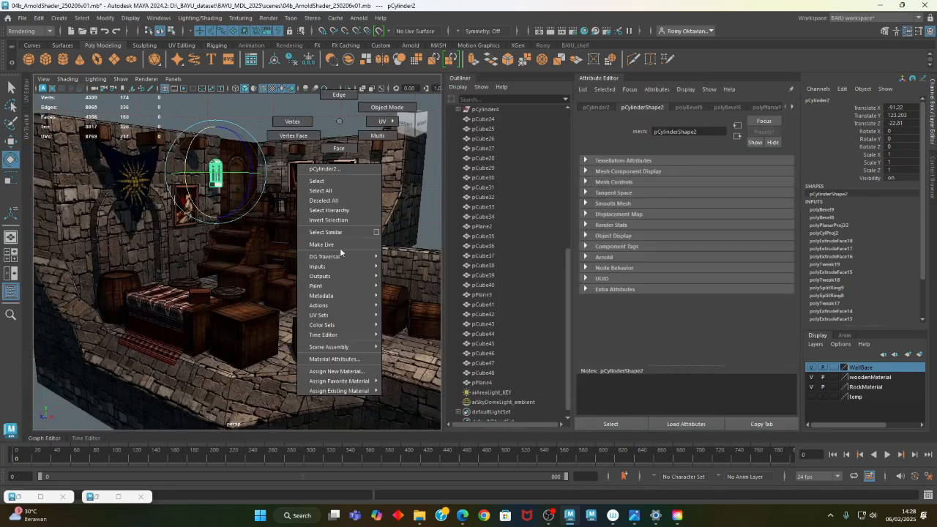
left_click(353, 359)
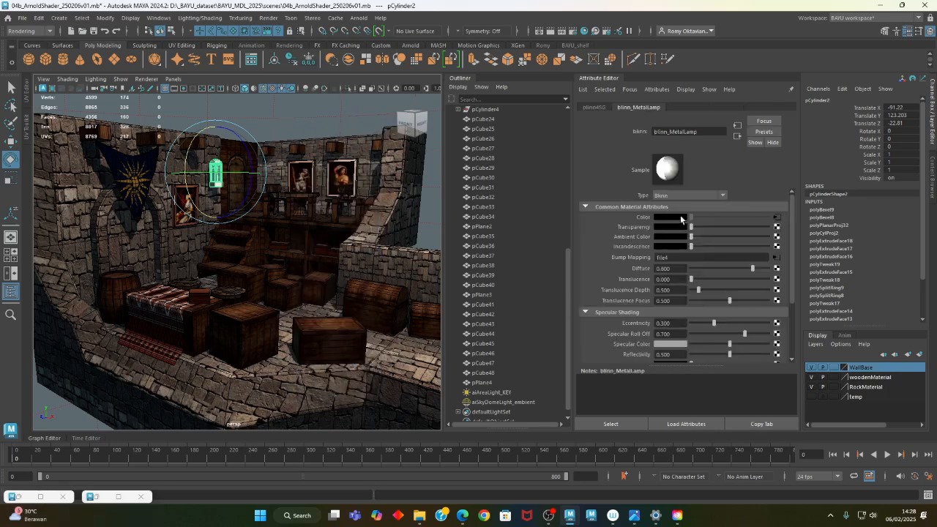
Select the blinn_MetalLamp material, restore the Hypershade and graph the material's input and output connections
left_click(621, 425)
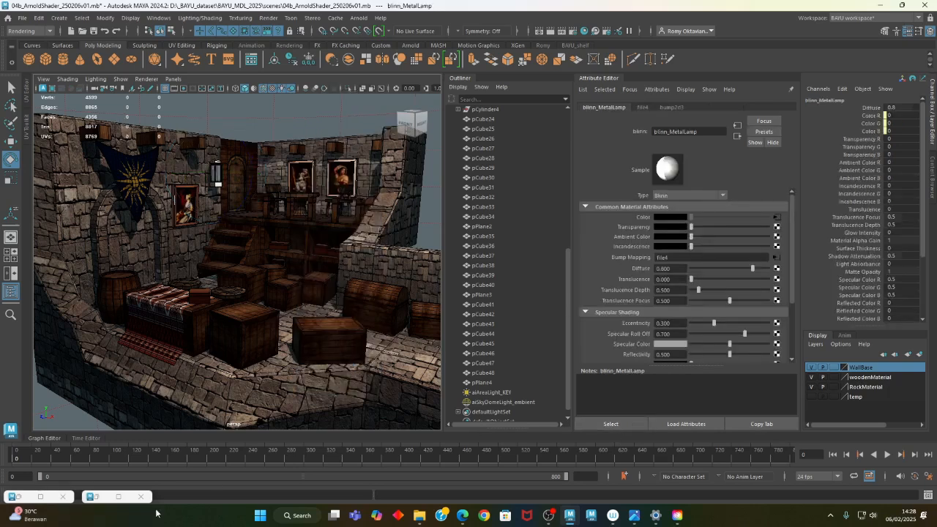
left_click(20, 498)
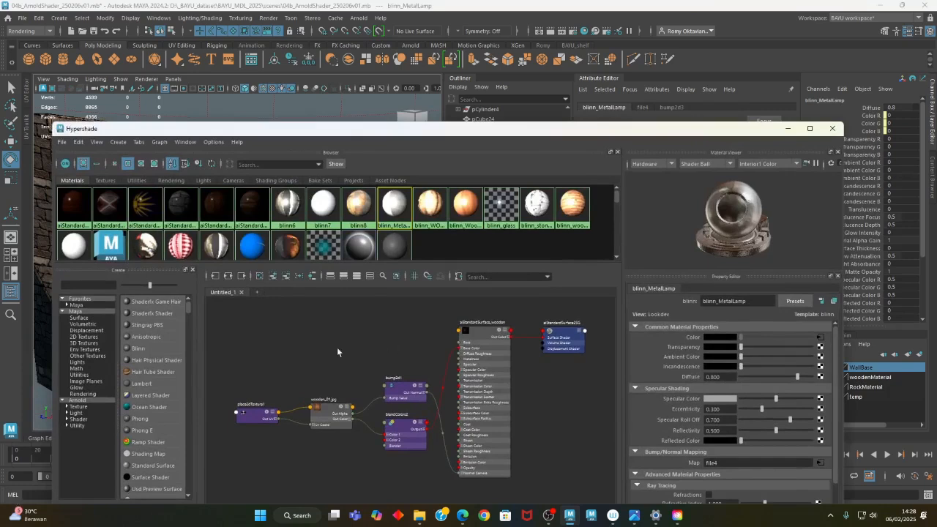
left_click(228, 276)
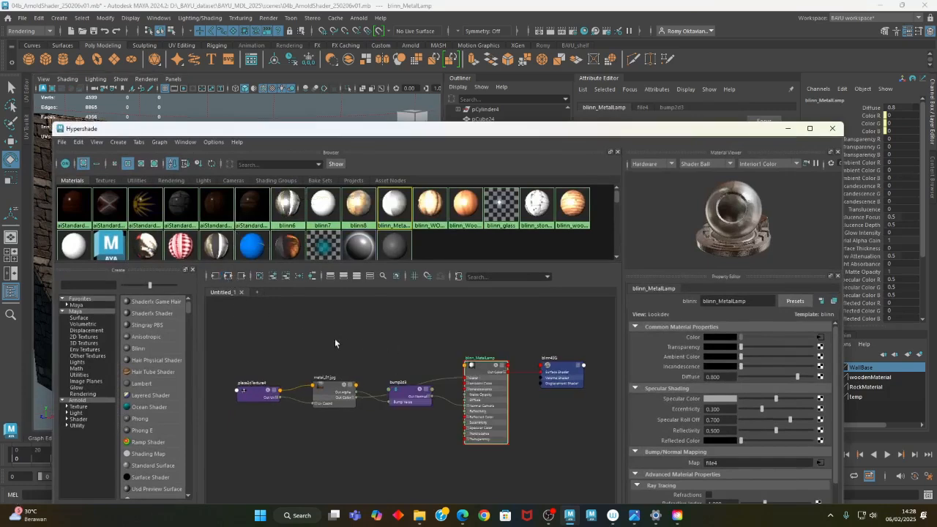
Create an Arnold aiStandardSurface shader and place it clear of the blinn_MetalLamp network in the graph
left_click(78, 418)
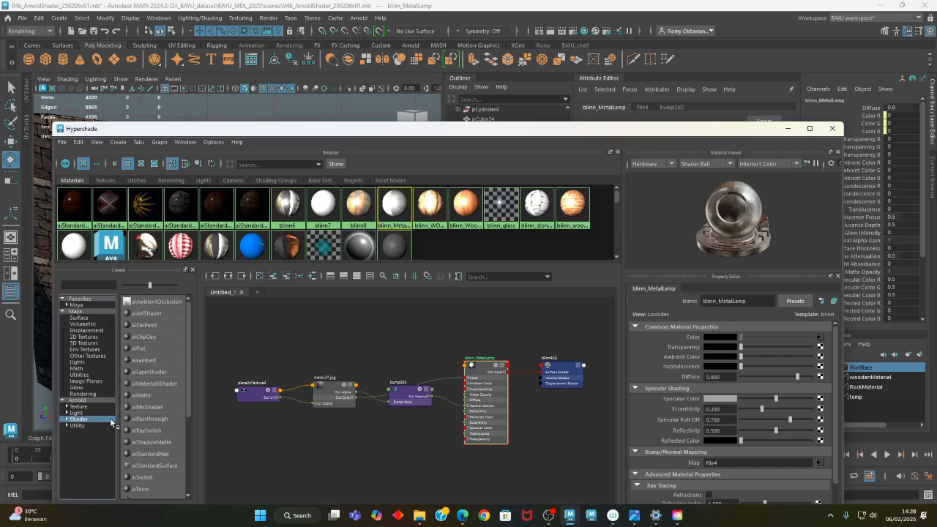
left_click(153, 464)
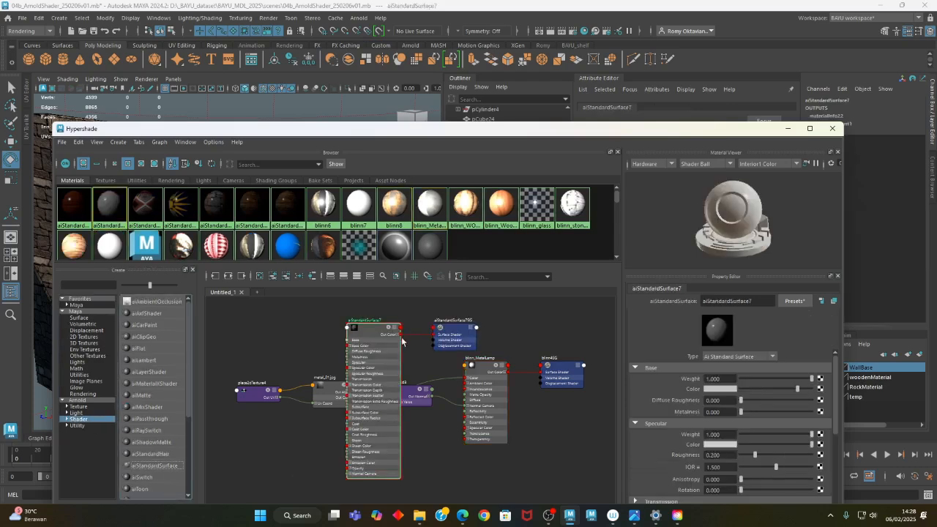
left_click_drag(375, 323, 454, 332)
left_click_drag(377, 341, 553, 420)
middle_click_drag(461, 455, 393, 417, "alt")
Connect the metal_01.jpg texture's Out Color to the new aiStandardSurface's Base Color and the bump2d3 Out Normal to its Normal Camera
left_click(357, 421)
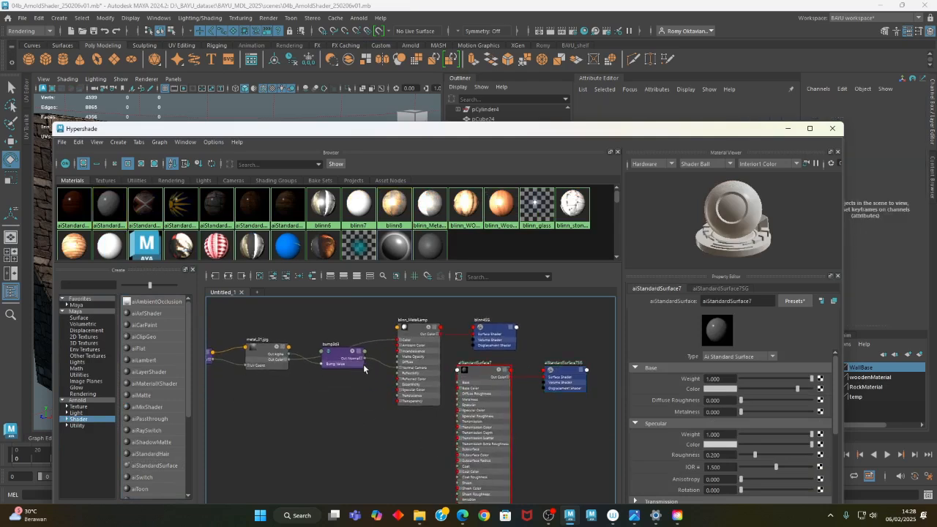
left_click_drag(365, 362, 397, 468)
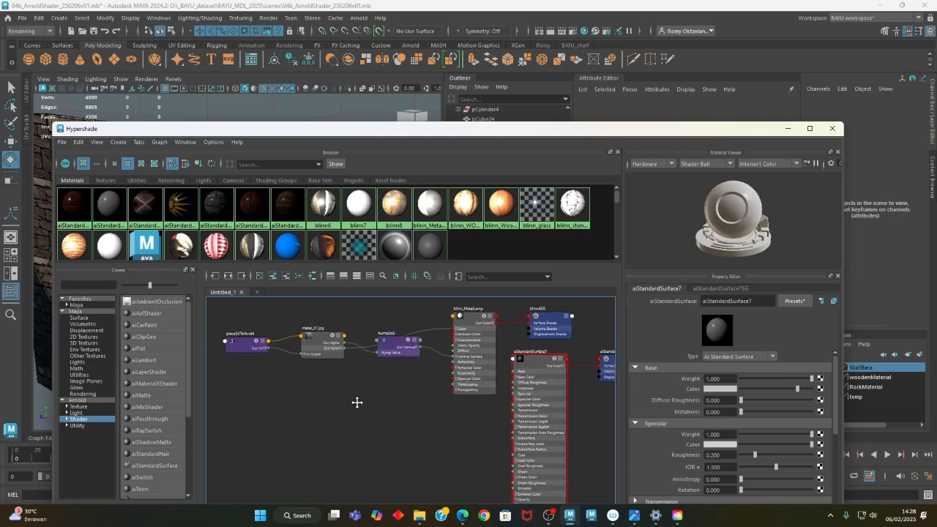
key("3")
left_click_drag(319, 341, 488, 371)
middle_click_drag(449, 427, 449, 408, "alt")
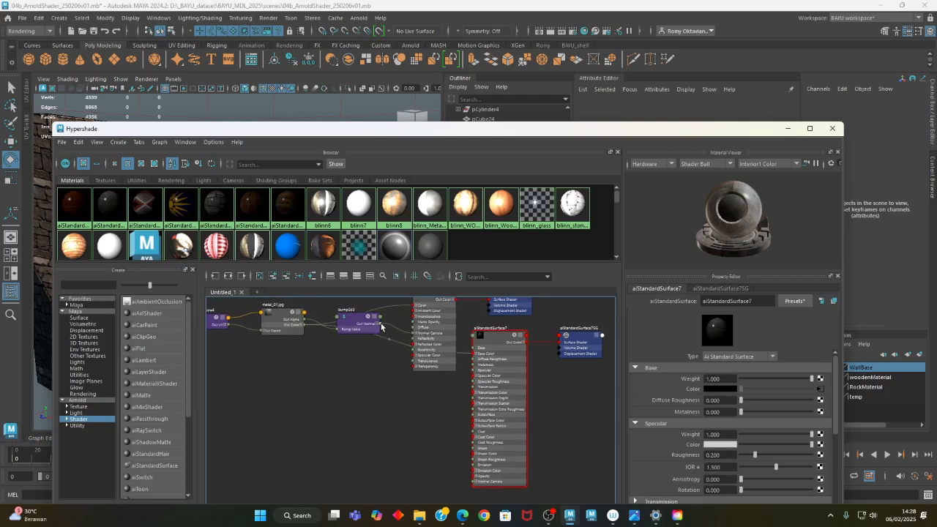
left_click_drag(380, 323, 473, 481)
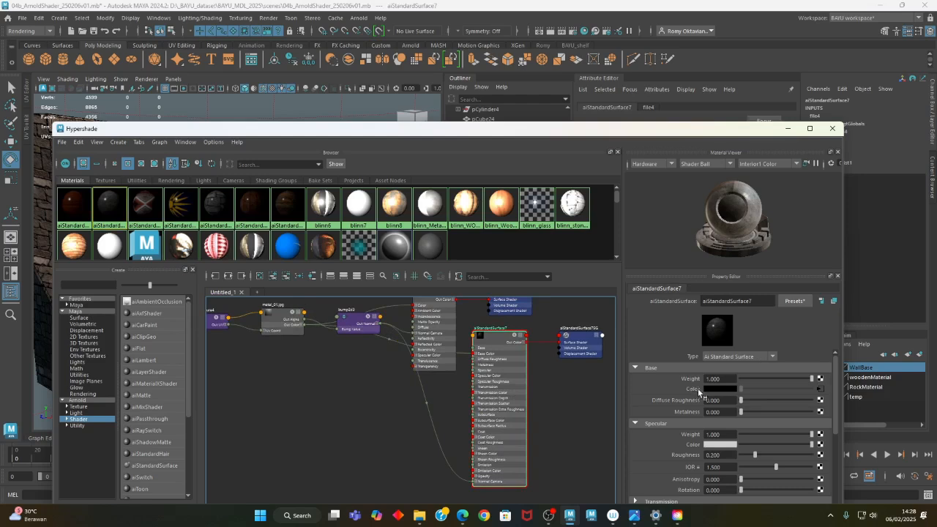
Set the Specular Weight of the new metal aiStandardSurface to 0.7
left_click_drag(837, 393, 837, 413)
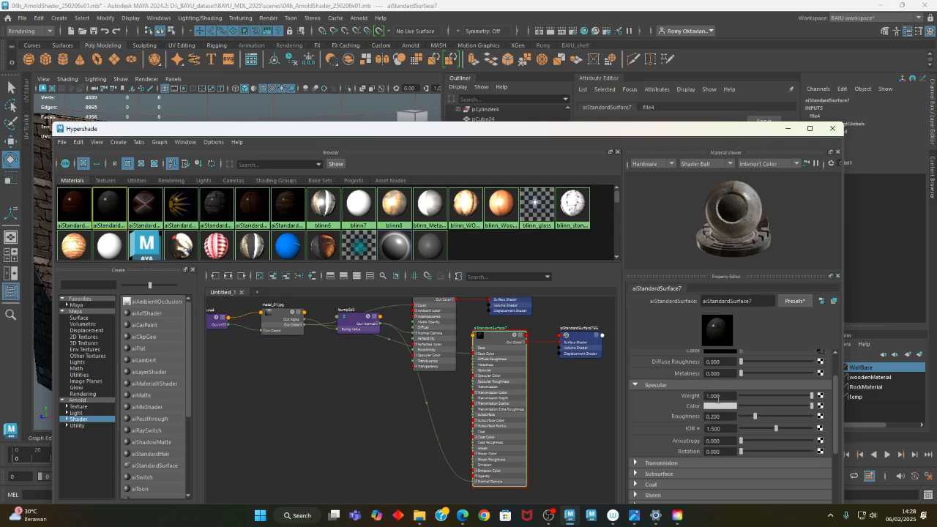
left_click(726, 396)
type("0.5")
key("Return")
type("0.7")
key("Return")
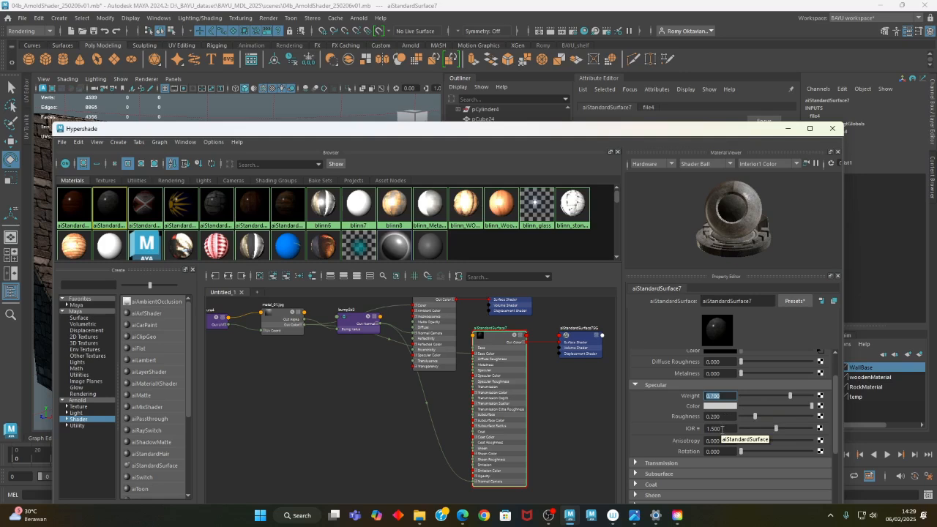
Set the new metal shader's Specular IOR to 2 and its Coat Weight to 0.5
left_click(724, 428)
type("2")
key("Return")
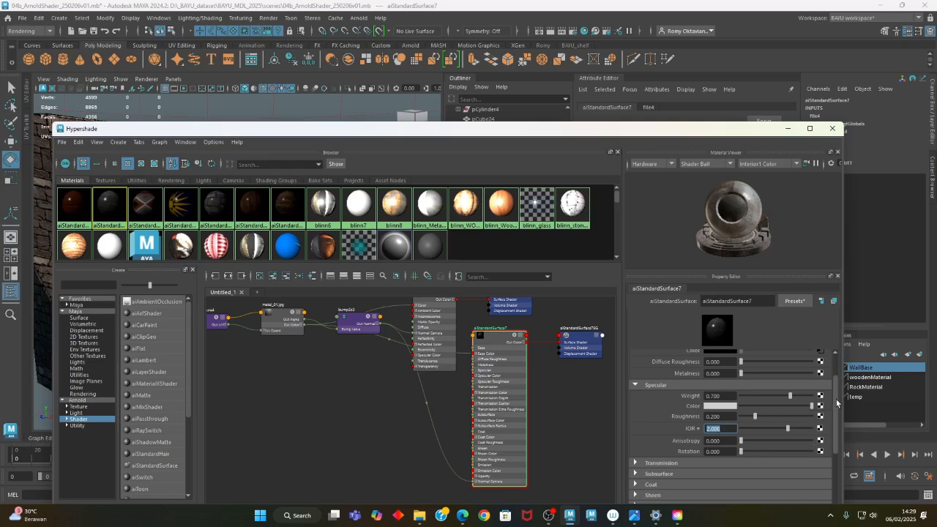
left_click_drag(836, 401, 835, 426)
left_click(659, 436)
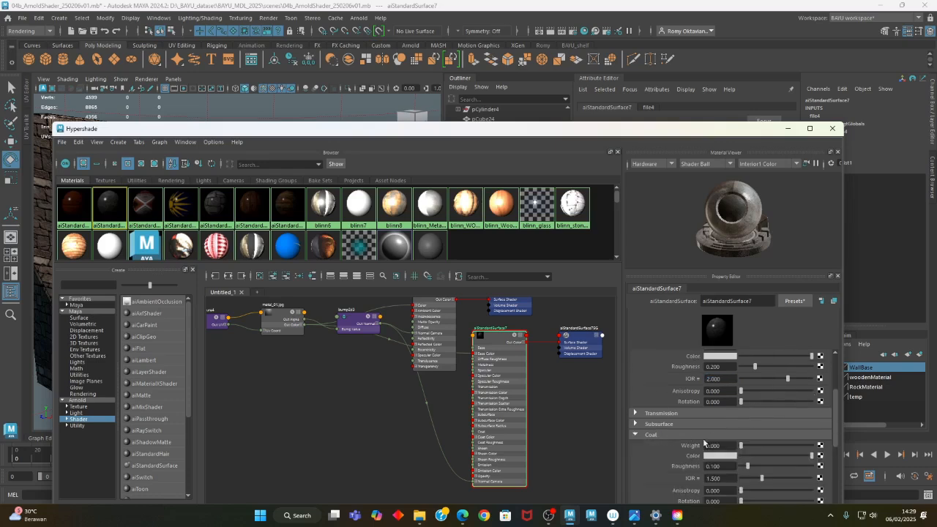
left_click(734, 445)
type("1")
key("Return")
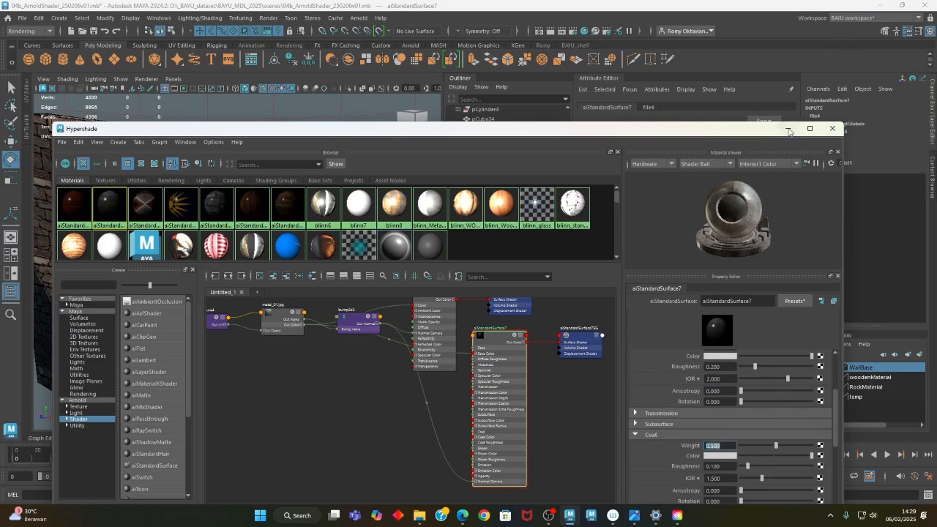
Rename the new metal shader to aiStandardSurface_metal and minimize the Hypershade
left_click_drag(692, 132, 635, 131)
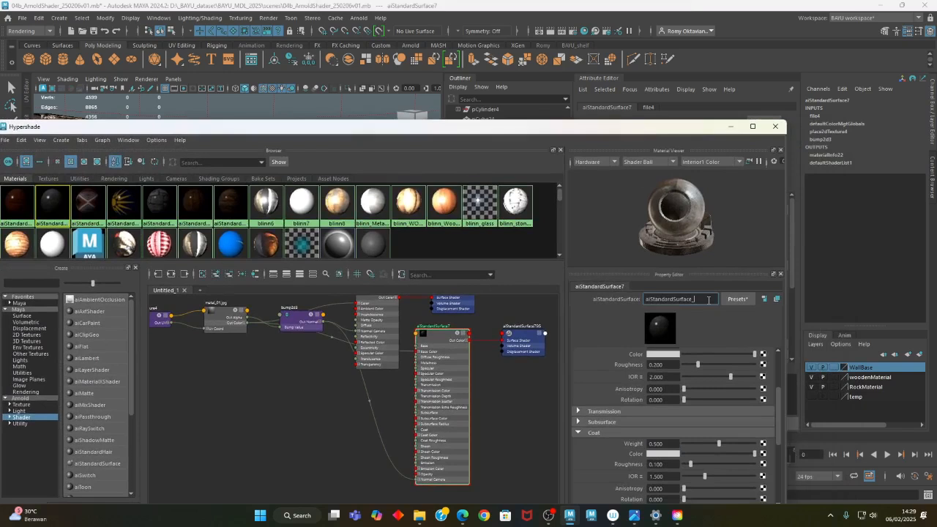
key("Return")
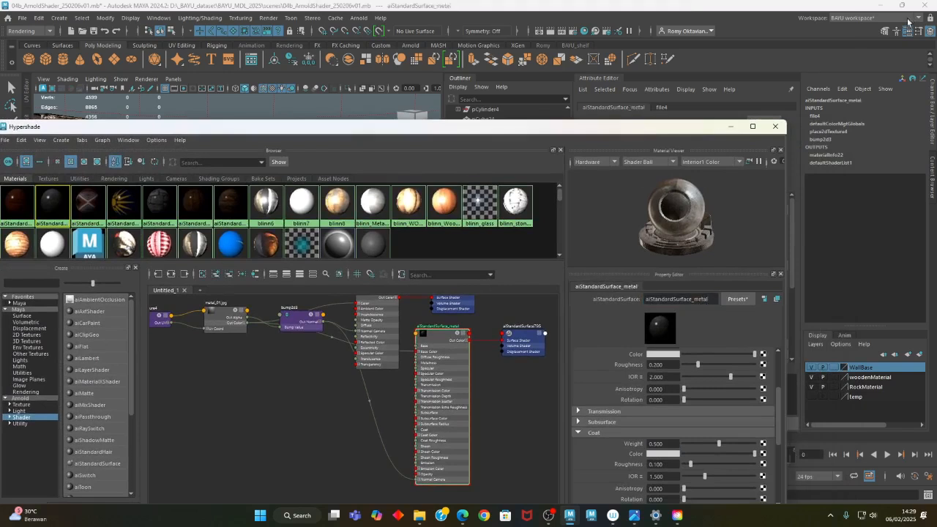
left_click(730, 125)
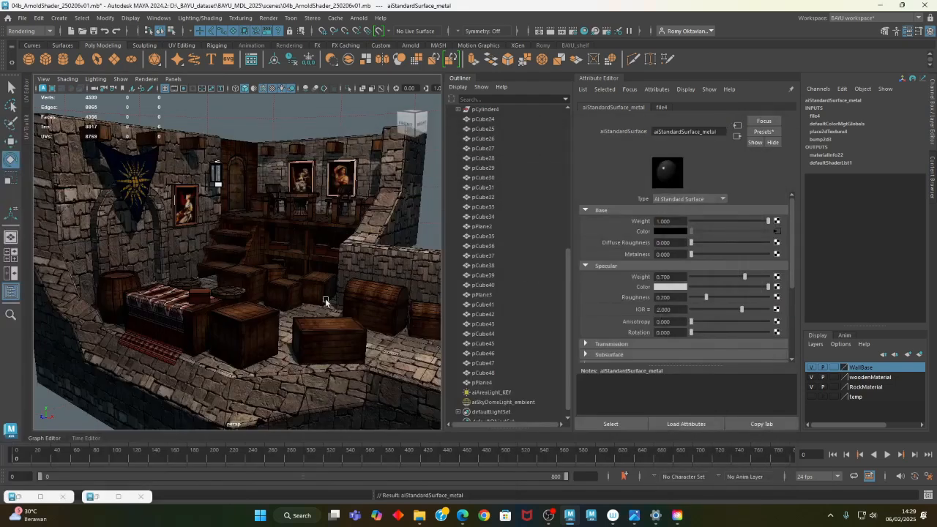
Assign the aiStandardSurface_metal material to the lamp hanging beside the wooden door, then deselect the lamp
left_click(214, 184)
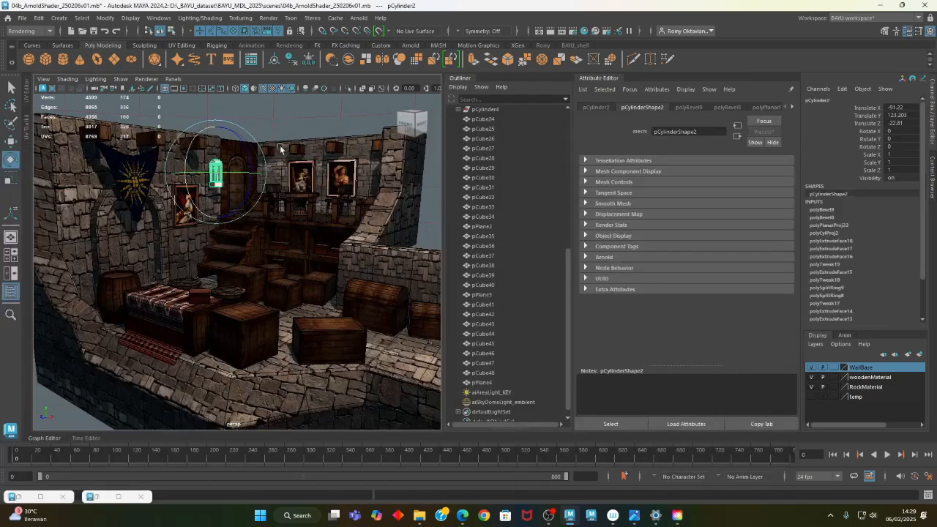
right_click_drag(296, 157, 388, 287)
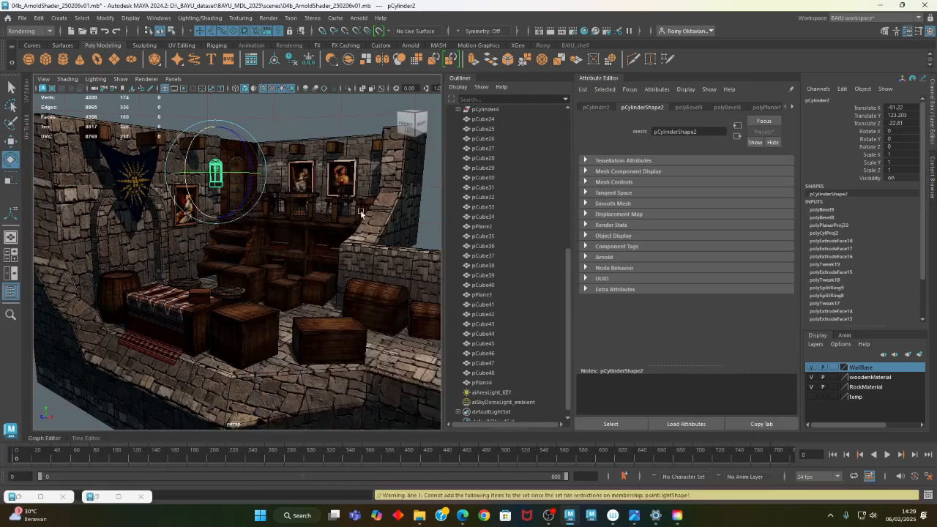
left_click(317, 129)
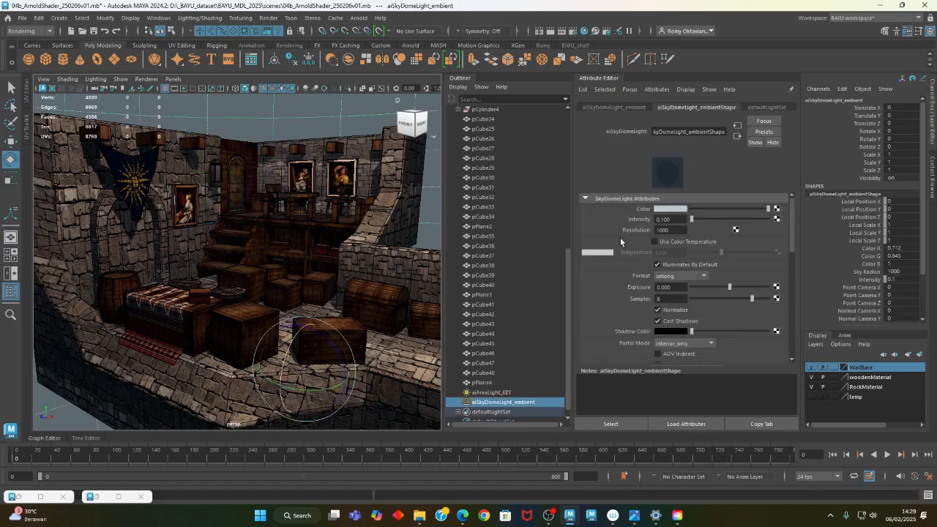
Hide the Attribute Editor to enlarge the viewport and clear the selection of the sky dome light
key("ctrl+a")
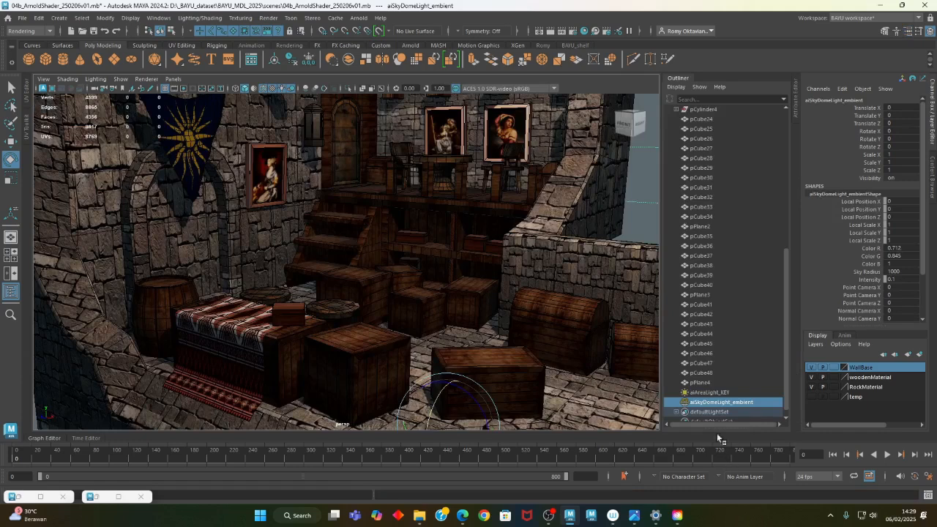
left_click_drag(784, 390, 782, 421)
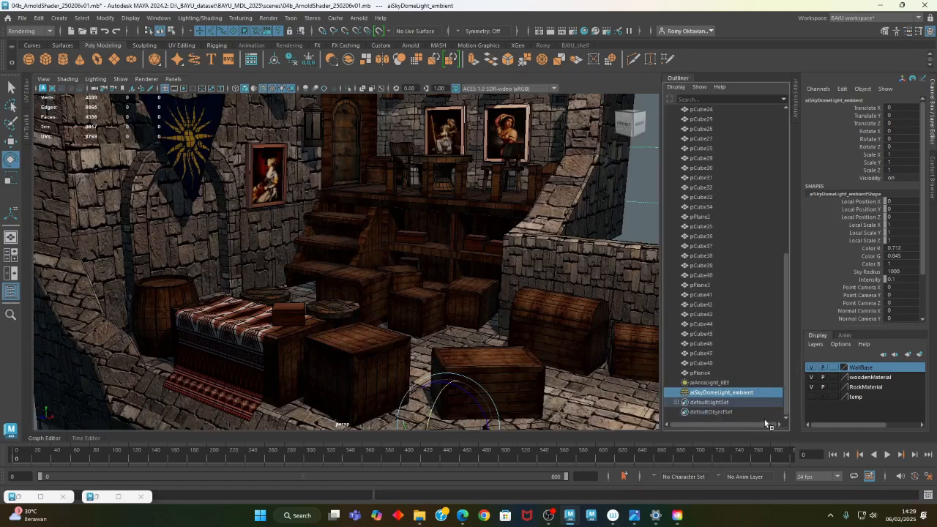
left_click(761, 420)
right_click_drag(532, 309, 463, 303, "alt")
left_click_drag(462, 303, 448, 349, "alt")
right_click_drag(434, 346, 468, 341, "alt")
left_click_drag(469, 341, 524, 316, "alt")
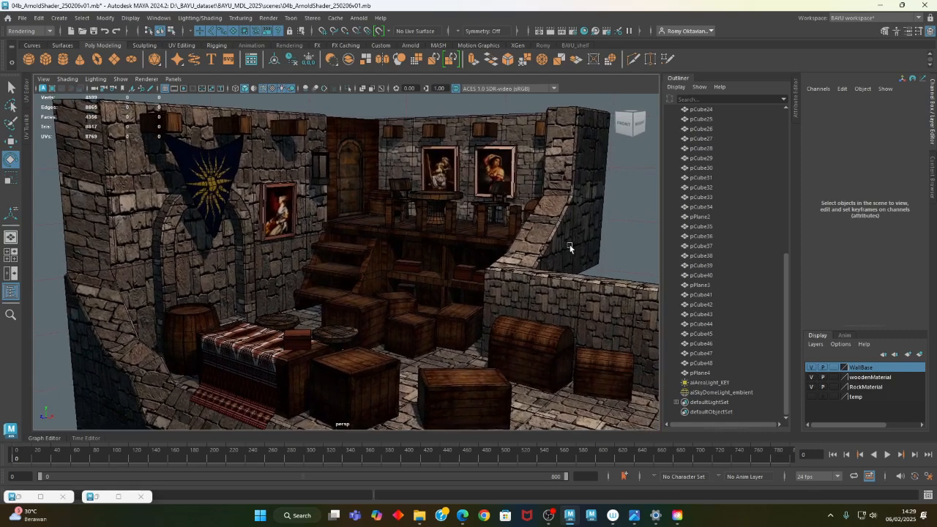